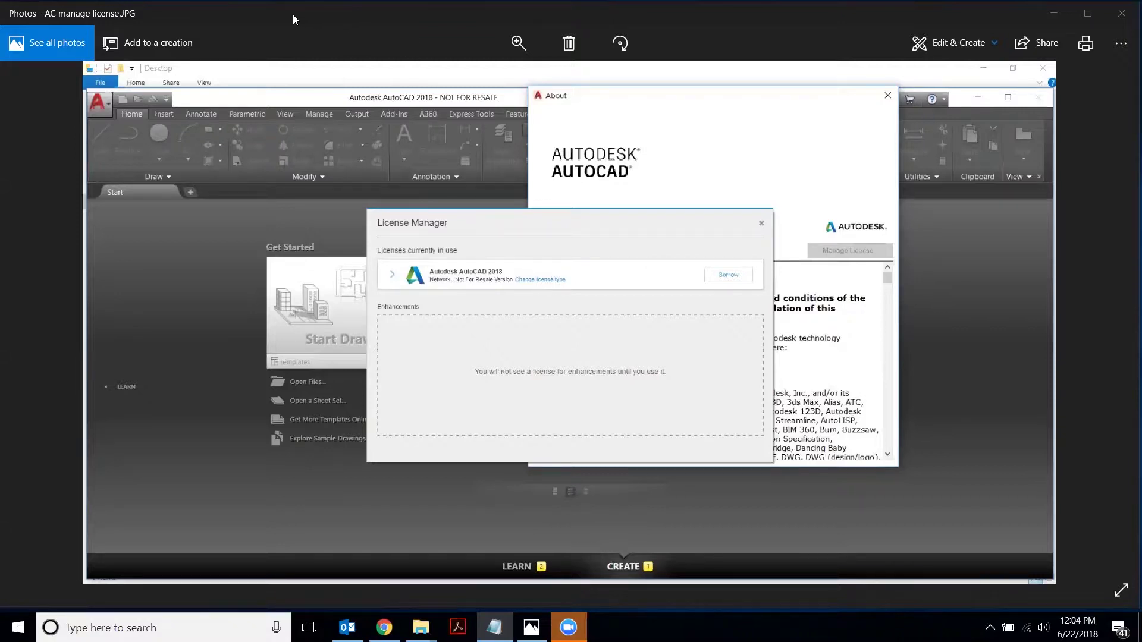
Switch from the license manager image to File Explorer and open the OS (C:) drive
key("super+d")
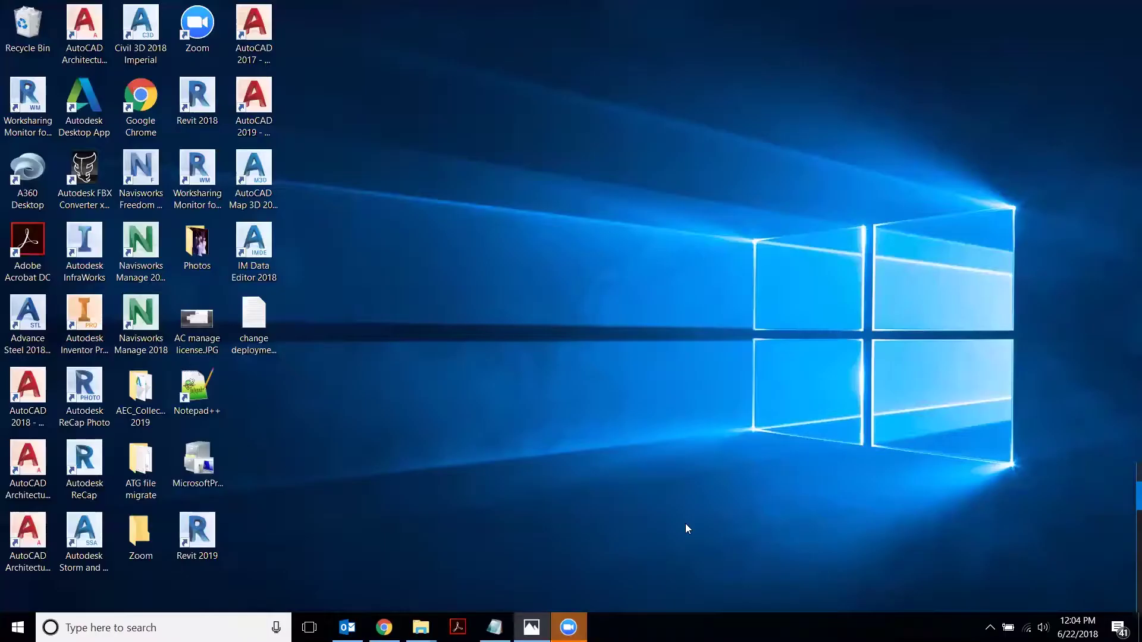
mouse_move(420, 628)
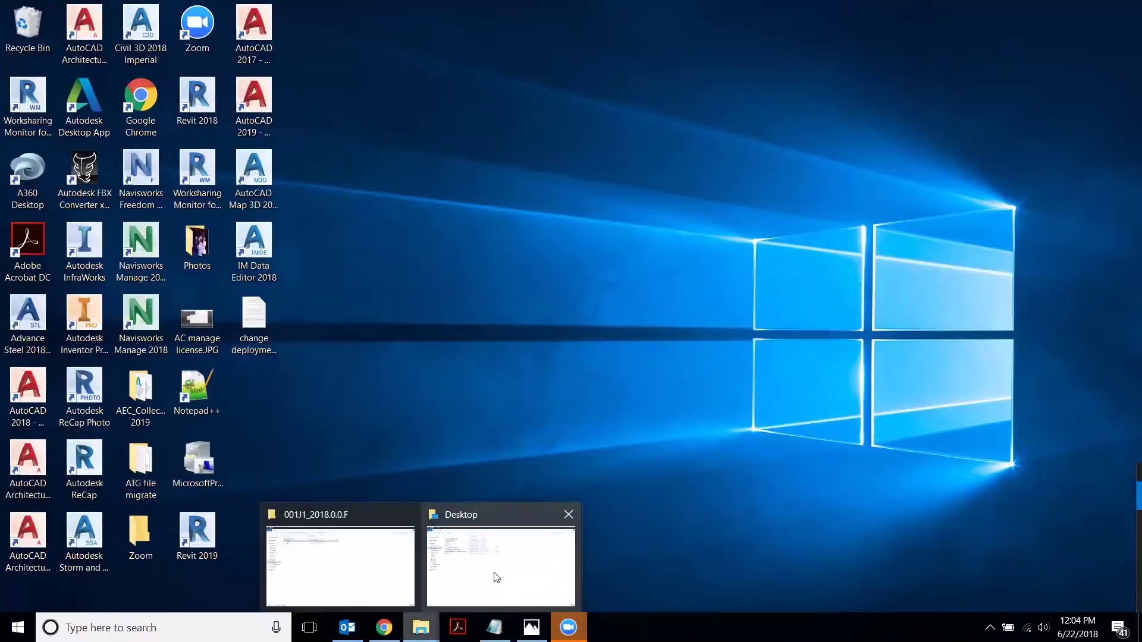
left_click(496, 577)
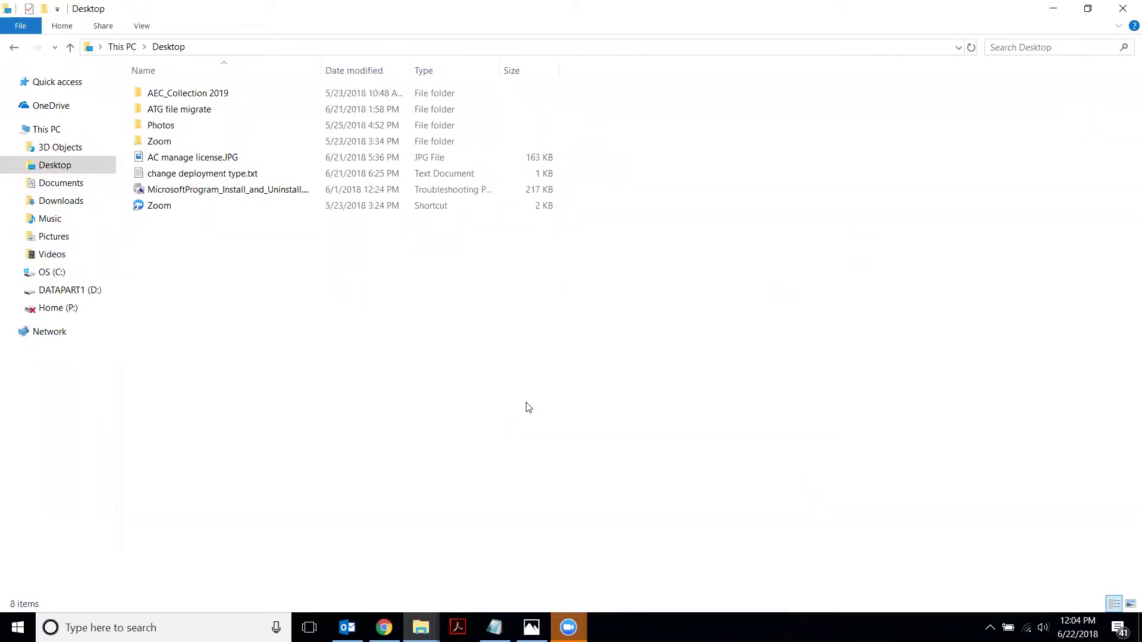
left_click(58, 273)
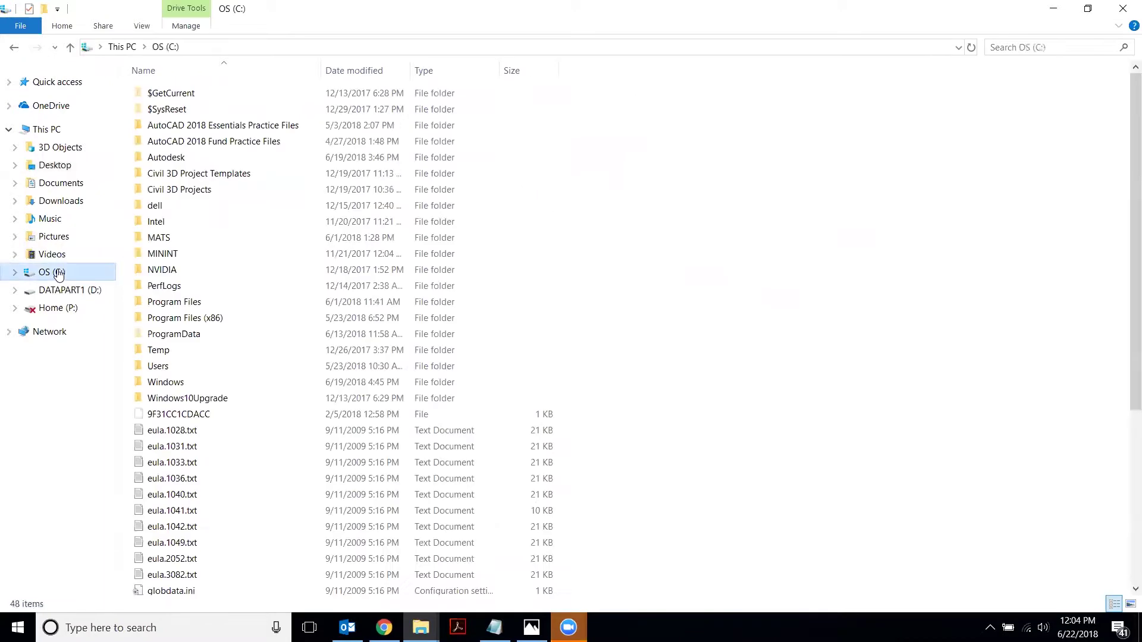
Check the Hidden items display setting and open the ProgramData folder on the C: drive
left_click(182, 336)
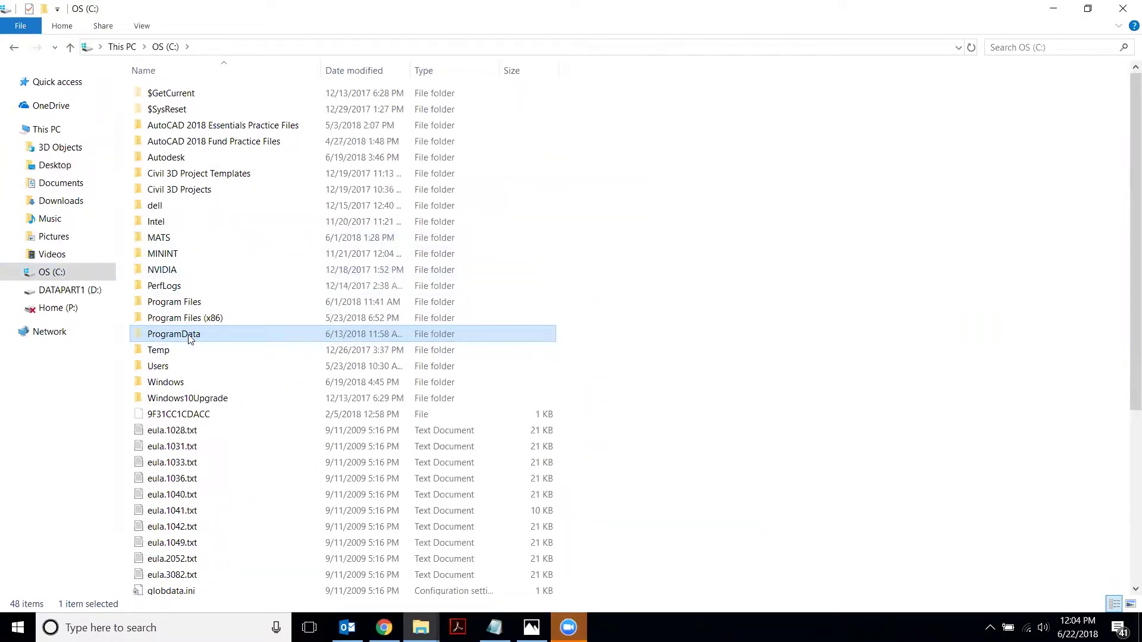
mouse_move(190, 339)
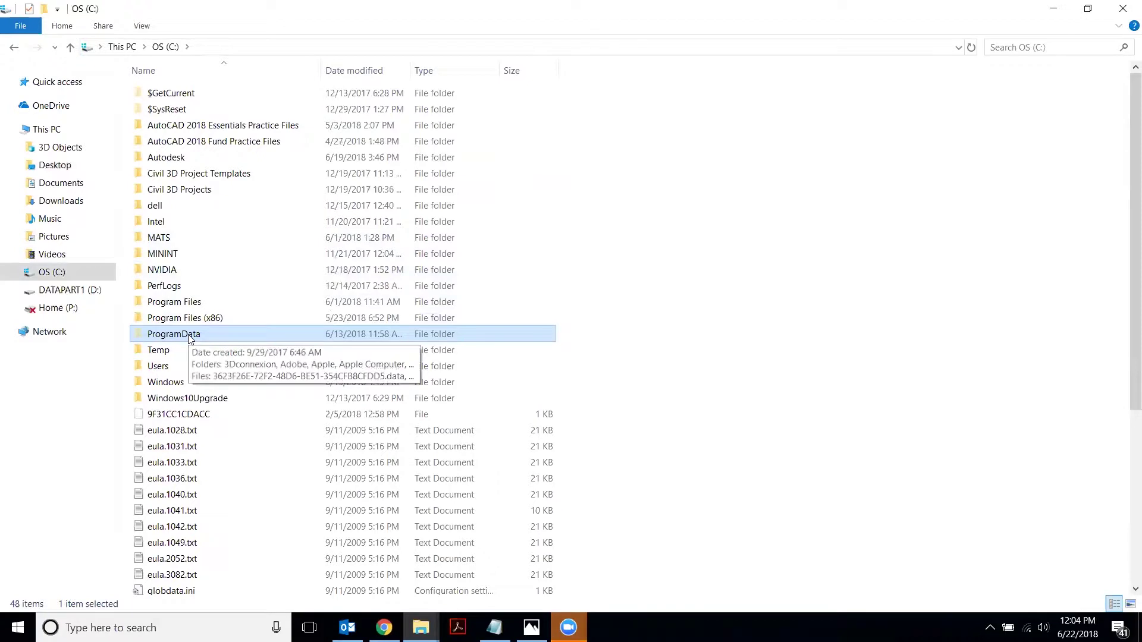
left_click(141, 27)
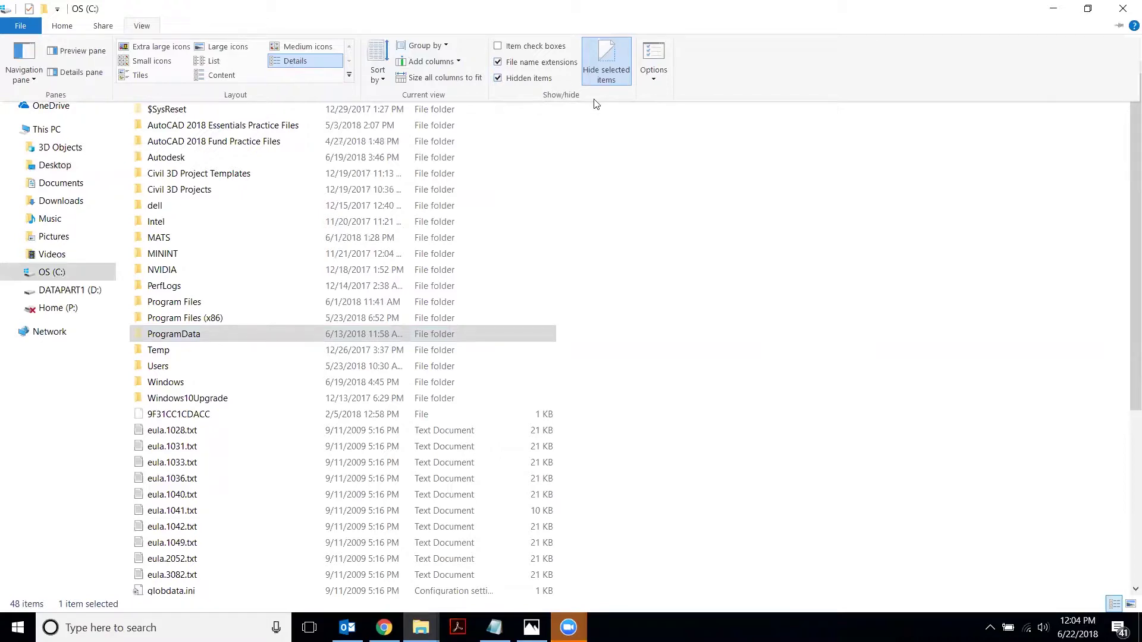
left_click(237, 336)
double_click(189, 335)
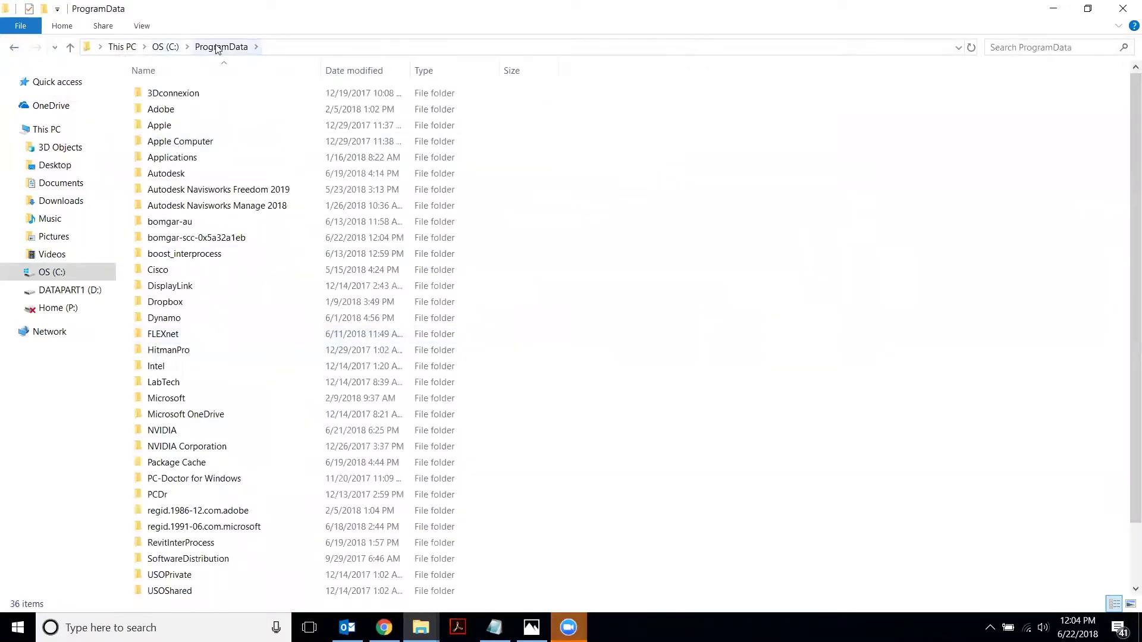
Navigate through Autodesk, CLM and LGS inside ProgramData and open the AutoCAD 2018 folder 001J1_2018.0.0.F
double_click(176, 177)
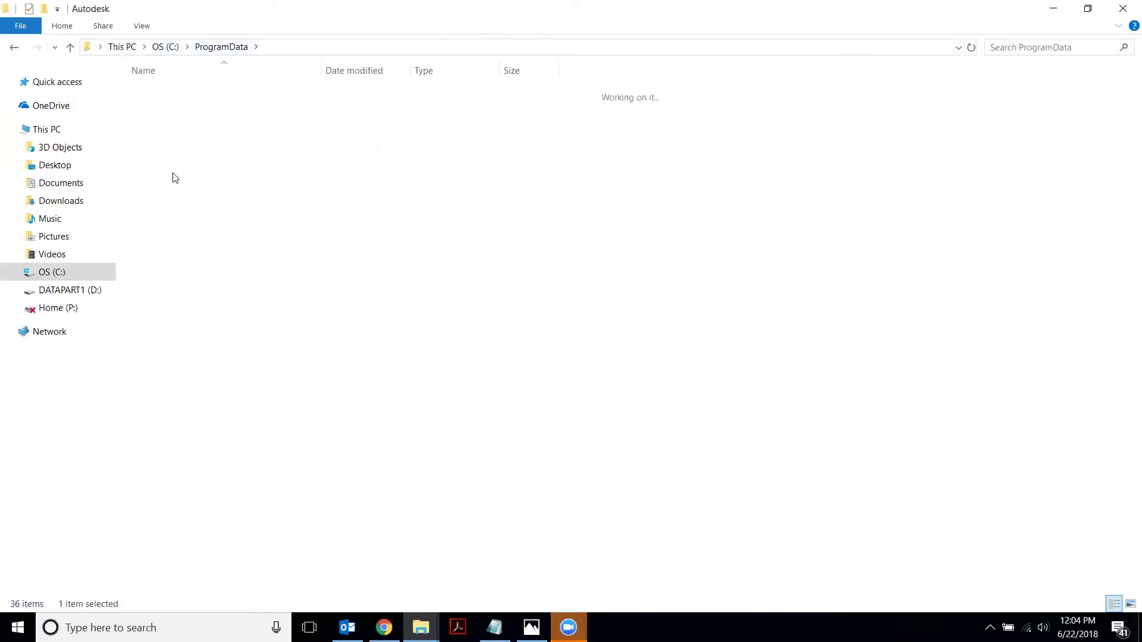
double_click(158, 478)
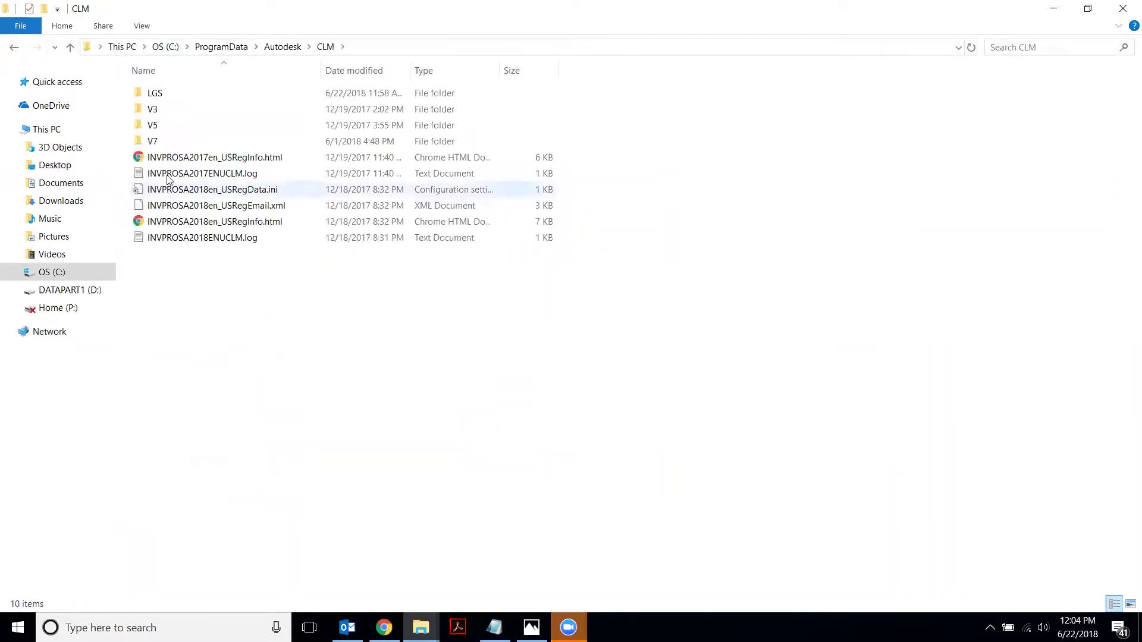
double_click(154, 92)
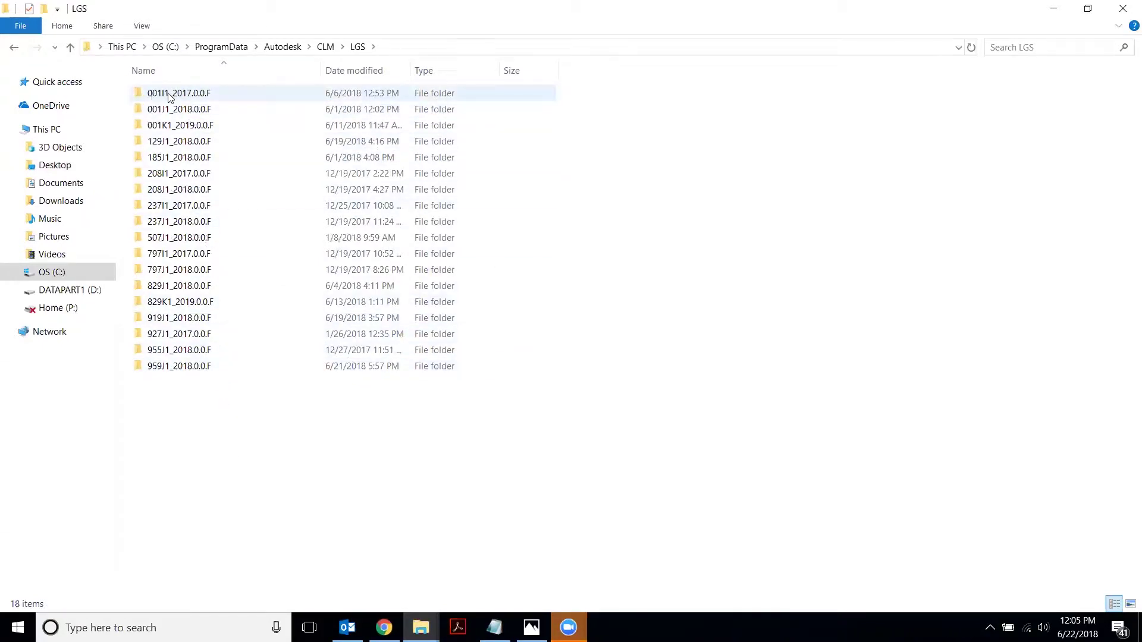
mouse_move(152, 95)
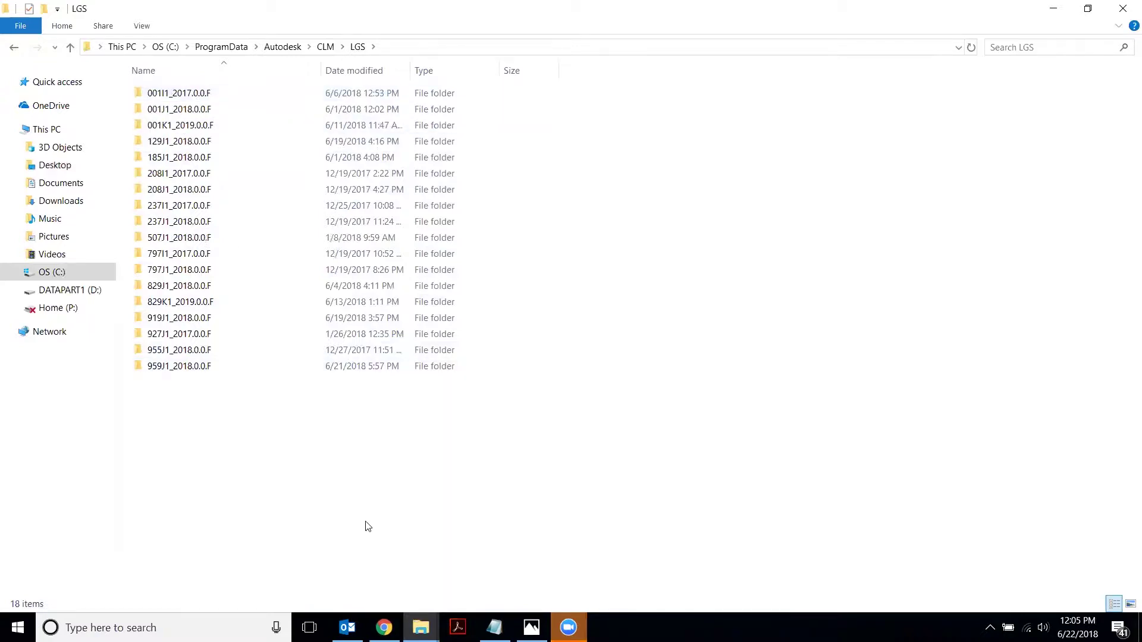
left_click(199, 111)
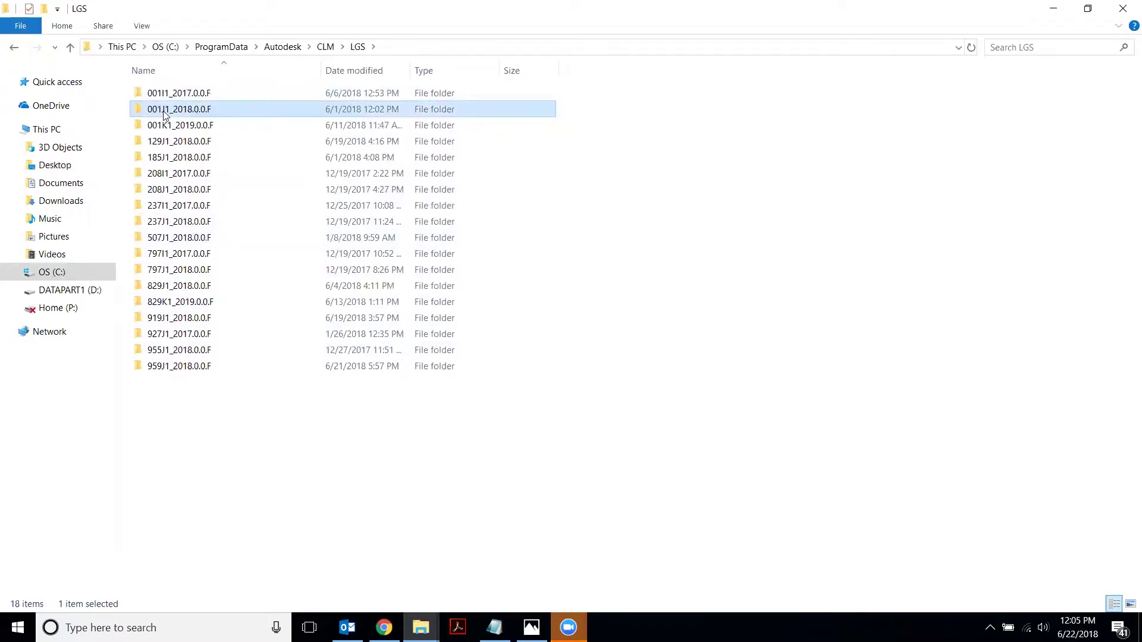
double_click(198, 113)
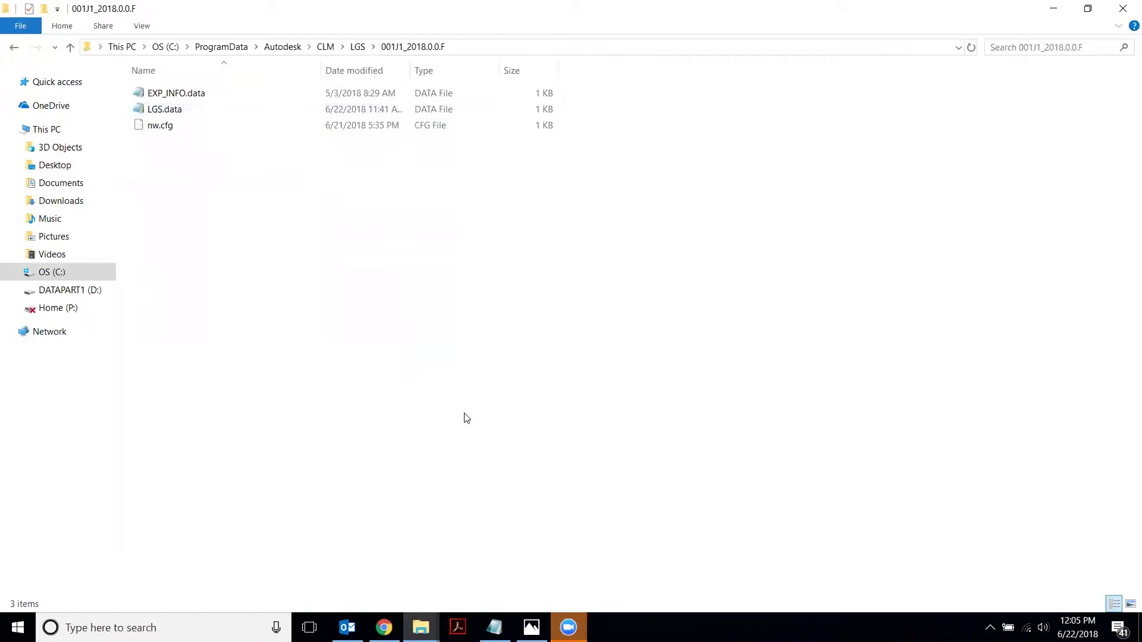
Switch to Chrome and look up the Autodesk AutoCAD 2018 row in Autodesk's 2018 product key list
left_click(384, 627)
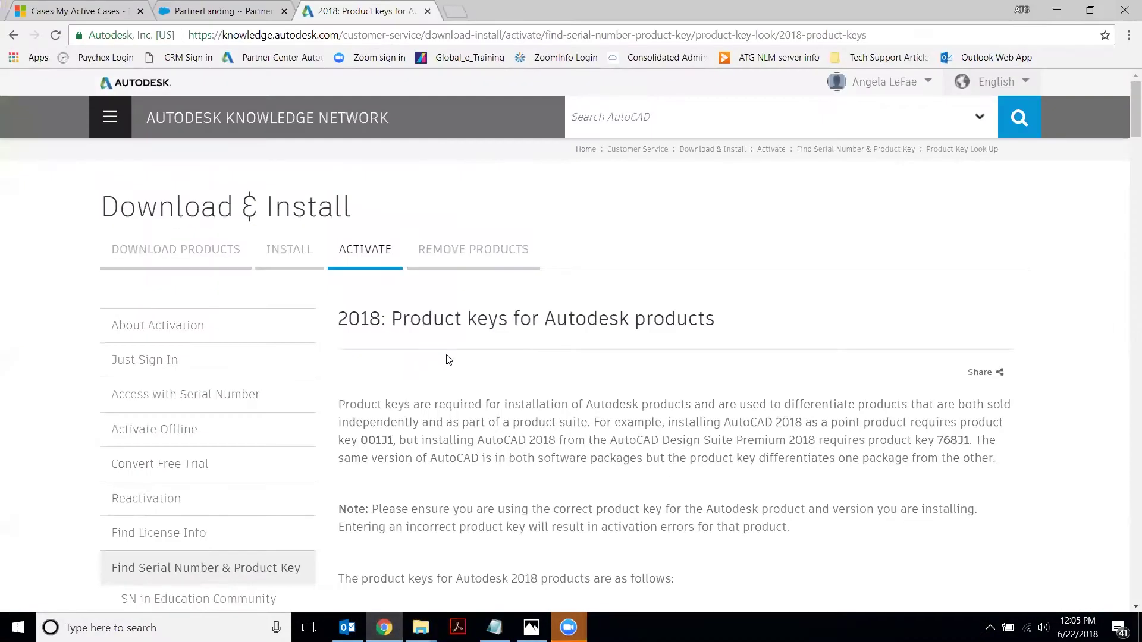
left_click_drag(338, 321, 738, 313)
scroll(740, 314, "down", 9)
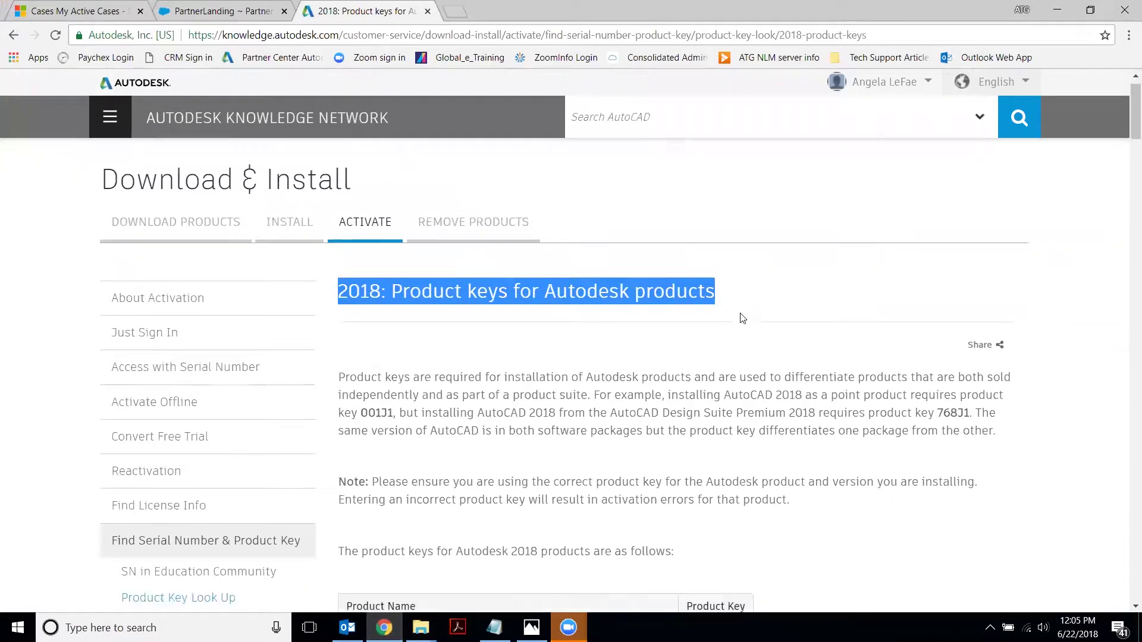
scroll(748, 322, "down", 3)
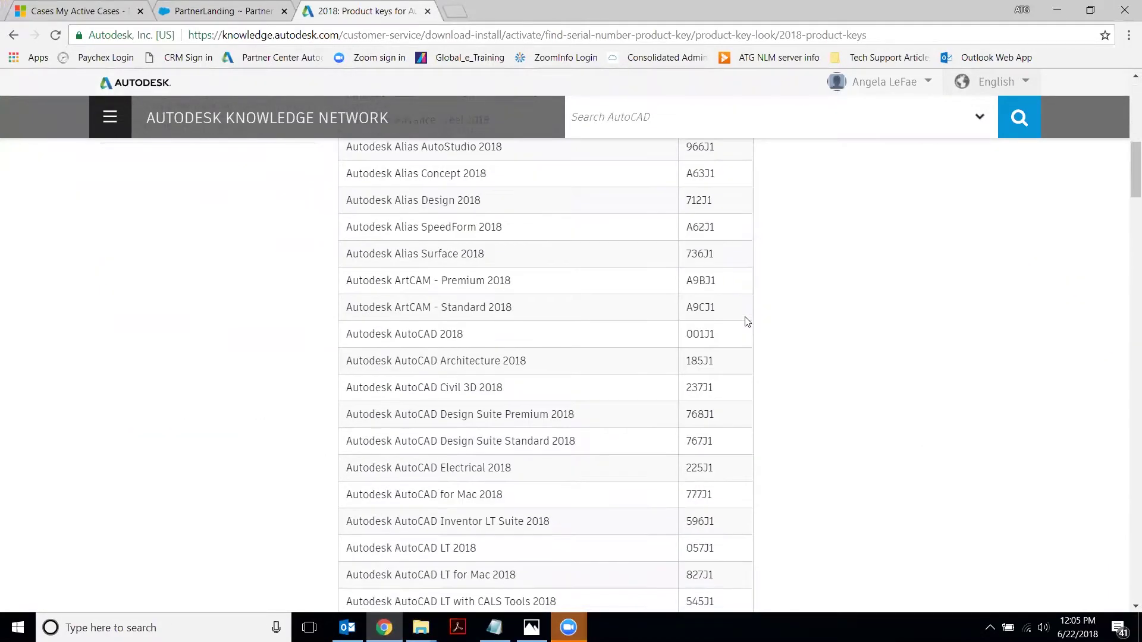
left_click_drag(345, 260, 749, 260)
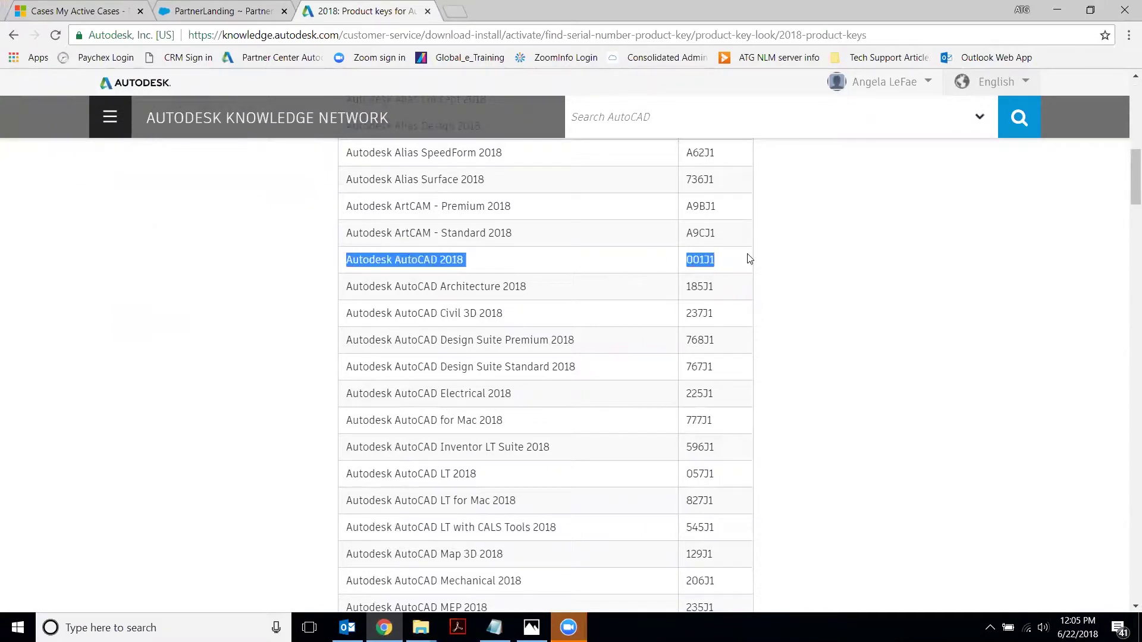
Search the web for "2016 product keys autodesk" and examine the product key table on Autodesk's 2016 page
left_click(301, 35)
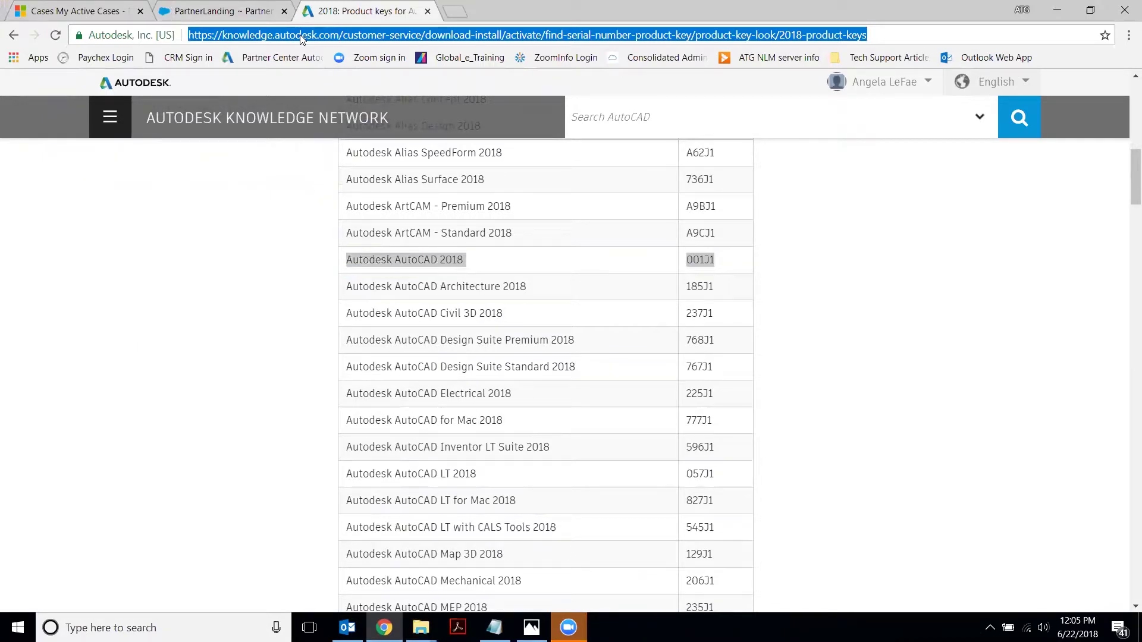
type("2016 ")
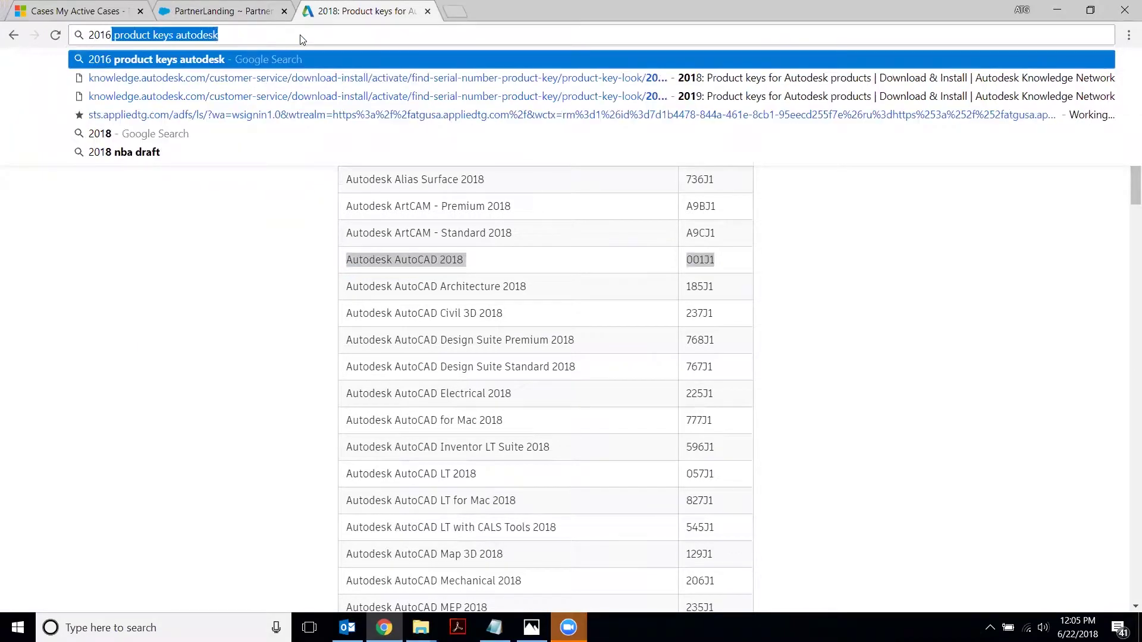
type("product keys")
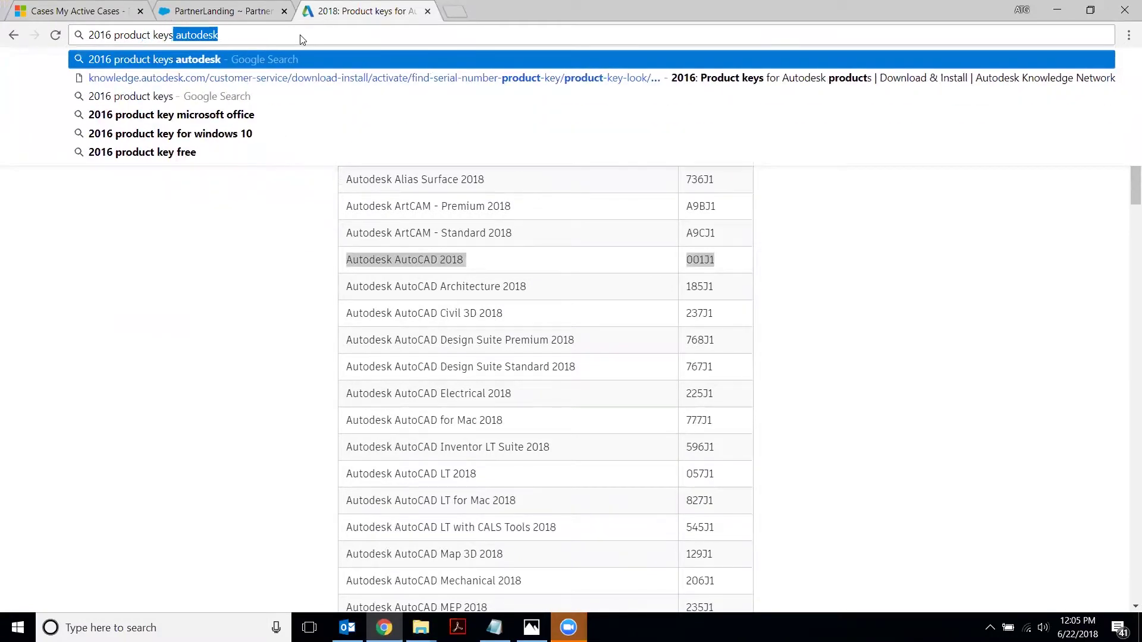
key("Return")
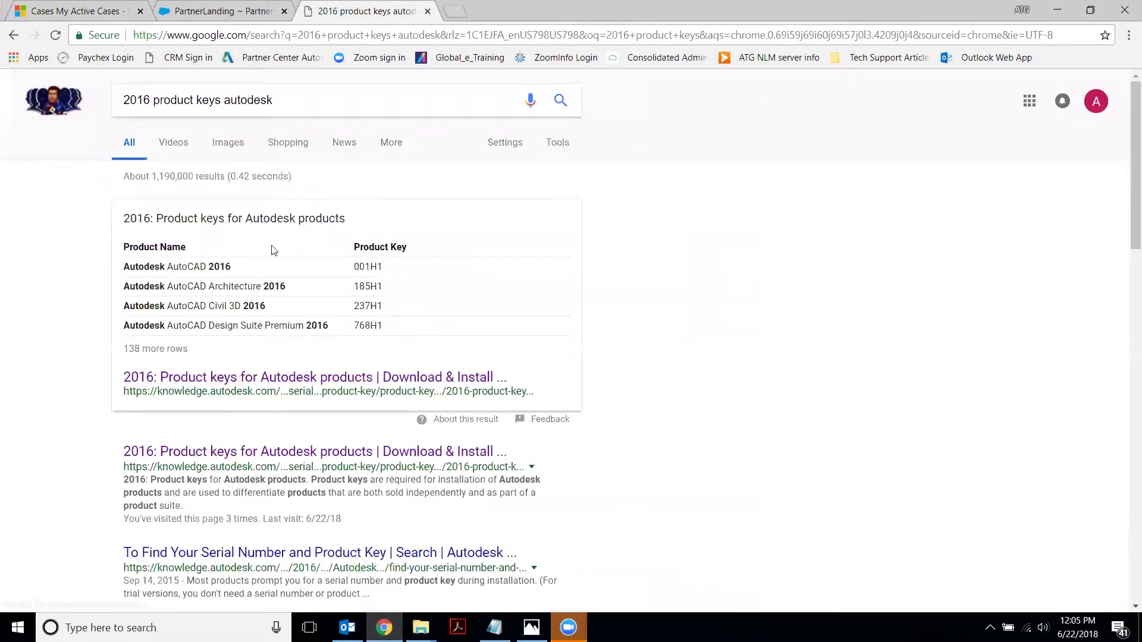
left_click(245, 454)
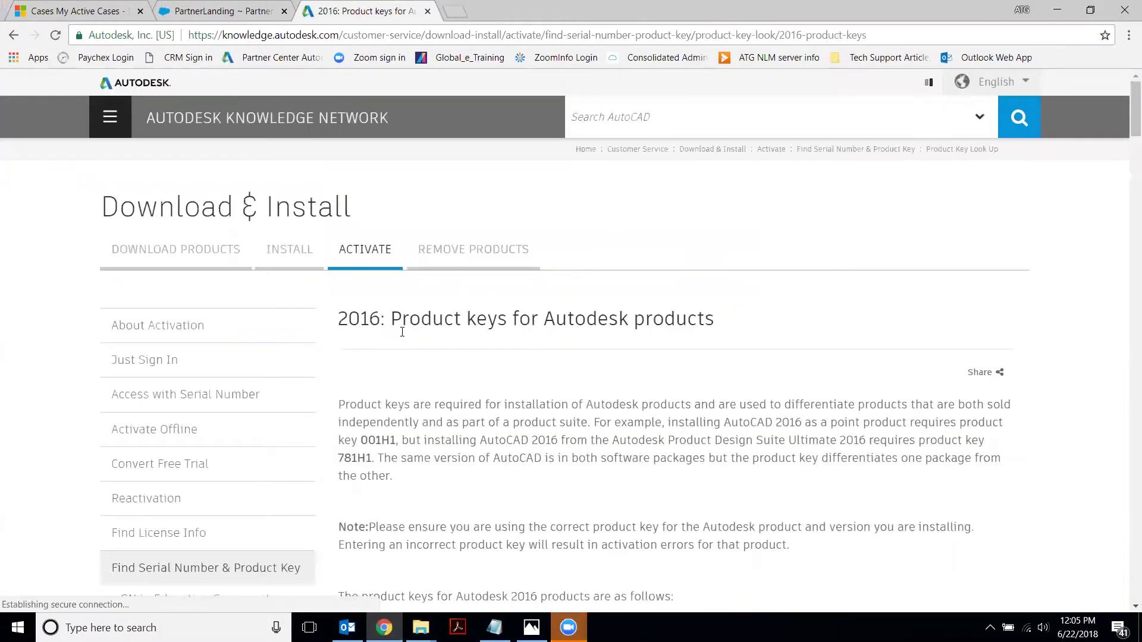
scroll(635, 350, "down", 5)
scroll(636, 357, "down", 5)
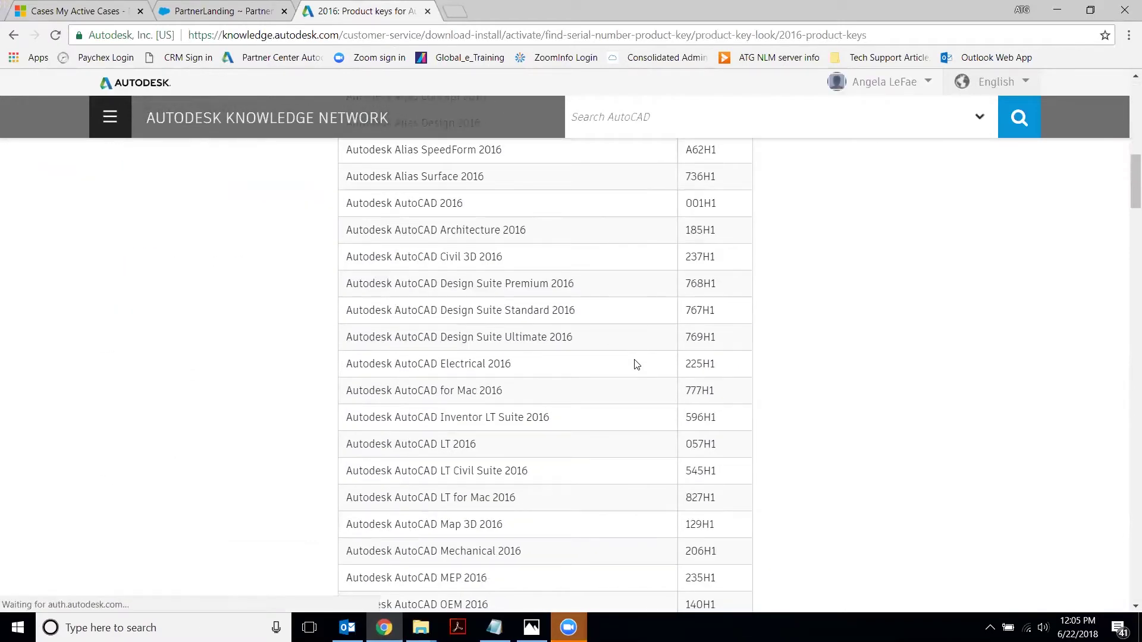
scroll(644, 374, "up", 3)
Return to the 001J1_2018.0.0.F folder in File Explorer and open LGS.data with Notepad, making it the default app for .data files
left_click(421, 628)
left_click(432, 548)
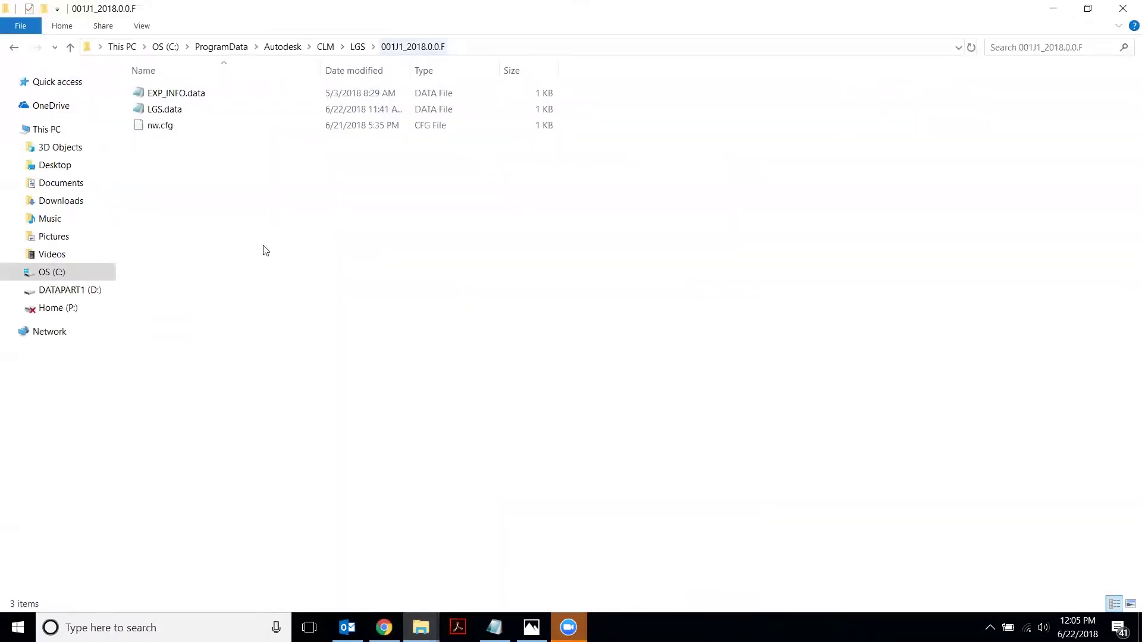
left_click(200, 110)
right_click(200, 111)
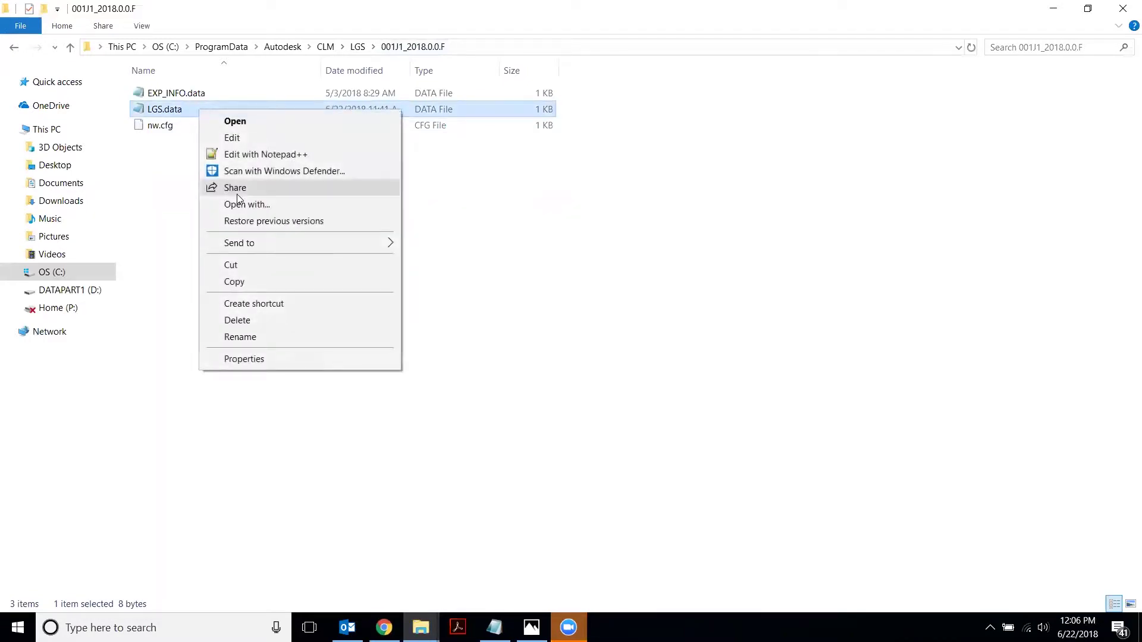
left_click(267, 204)
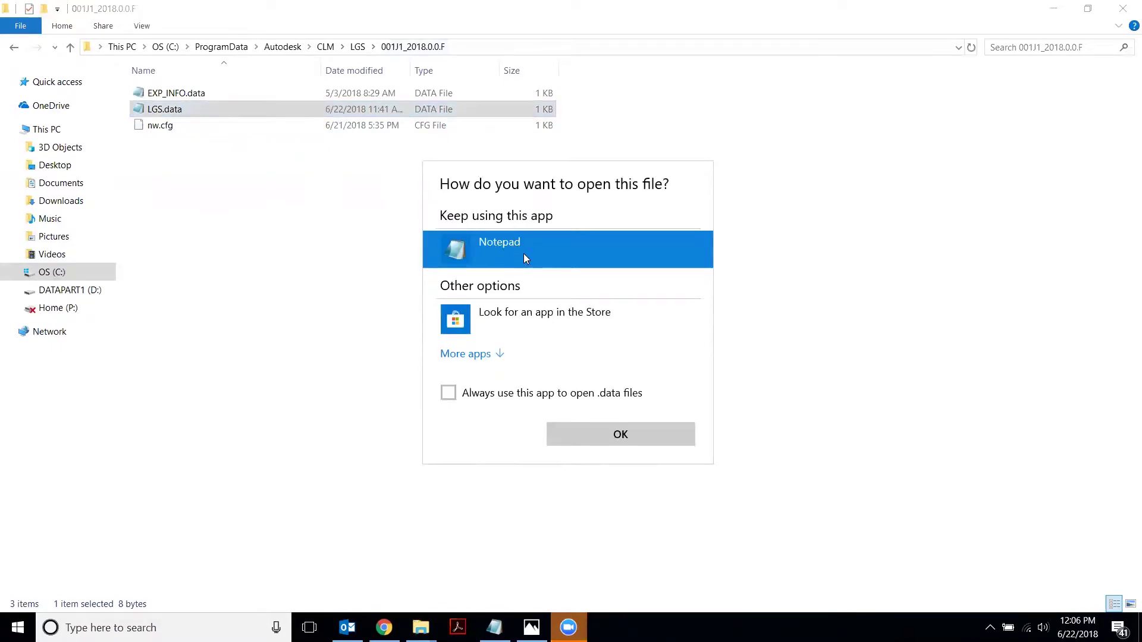
left_click(449, 394)
left_click(473, 355)
scroll(533, 351, "down", 4)
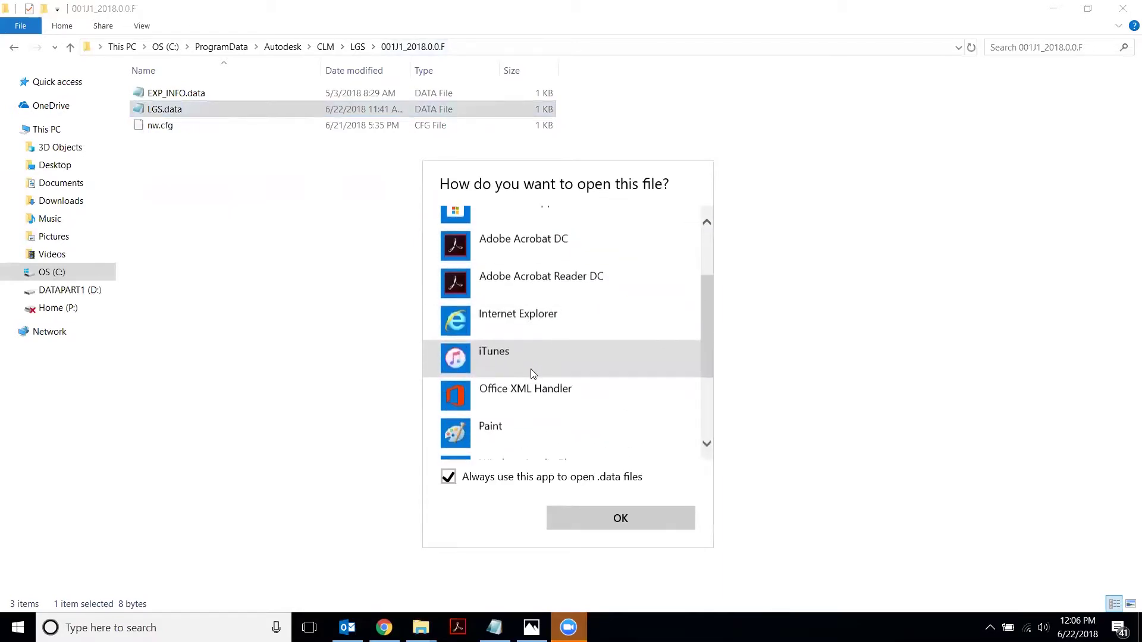
scroll(517, 274, "down", 3)
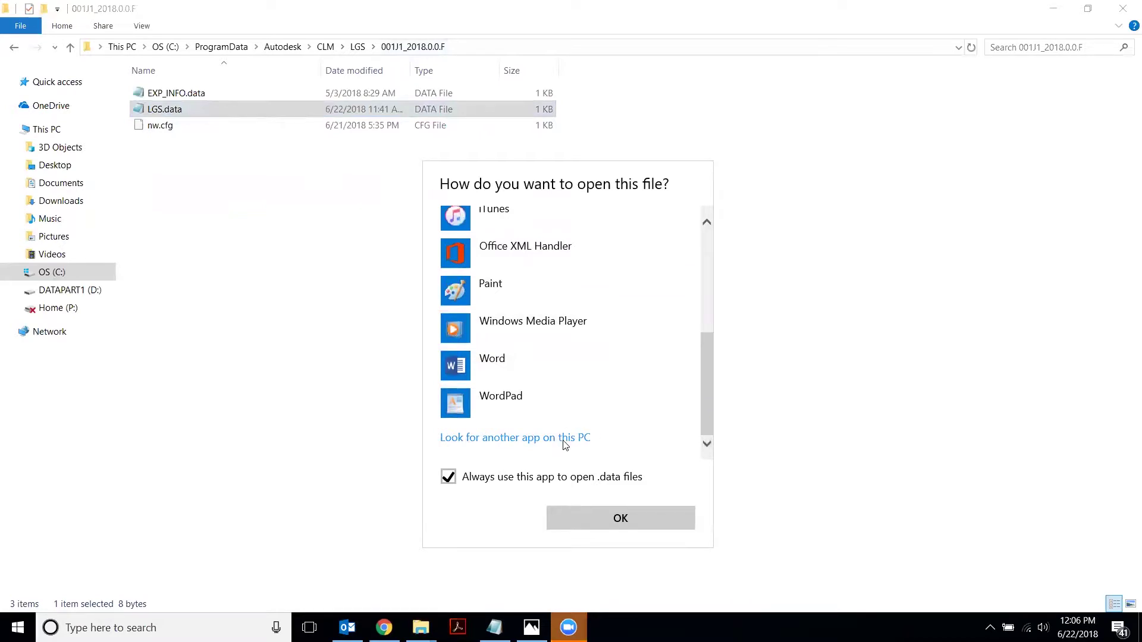
scroll(533, 298, "up", 5)
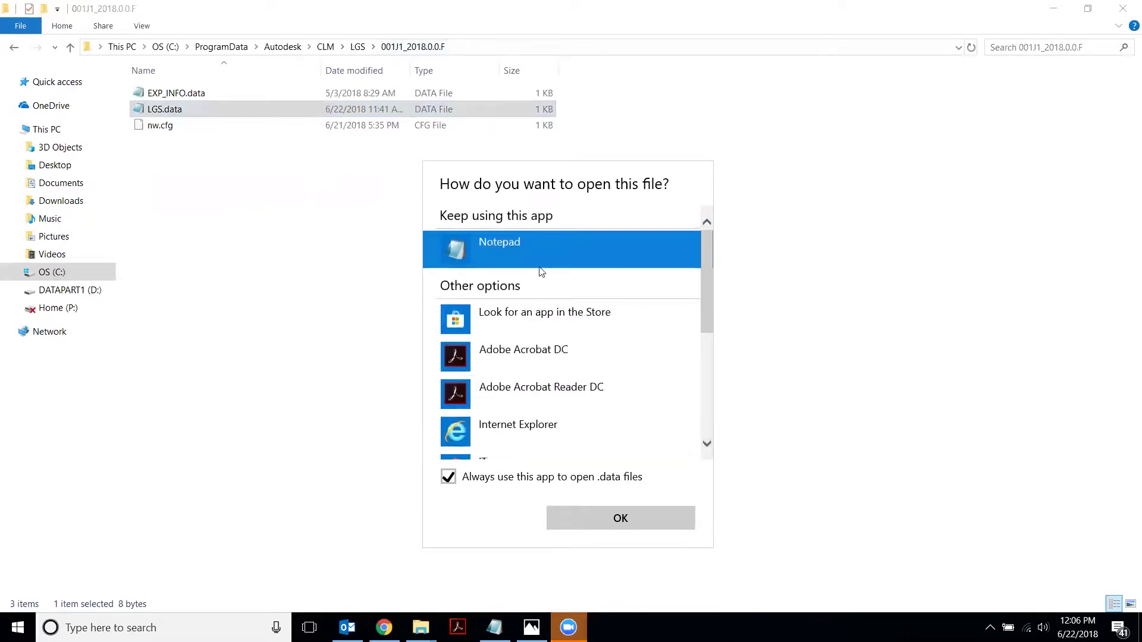
left_click(646, 522)
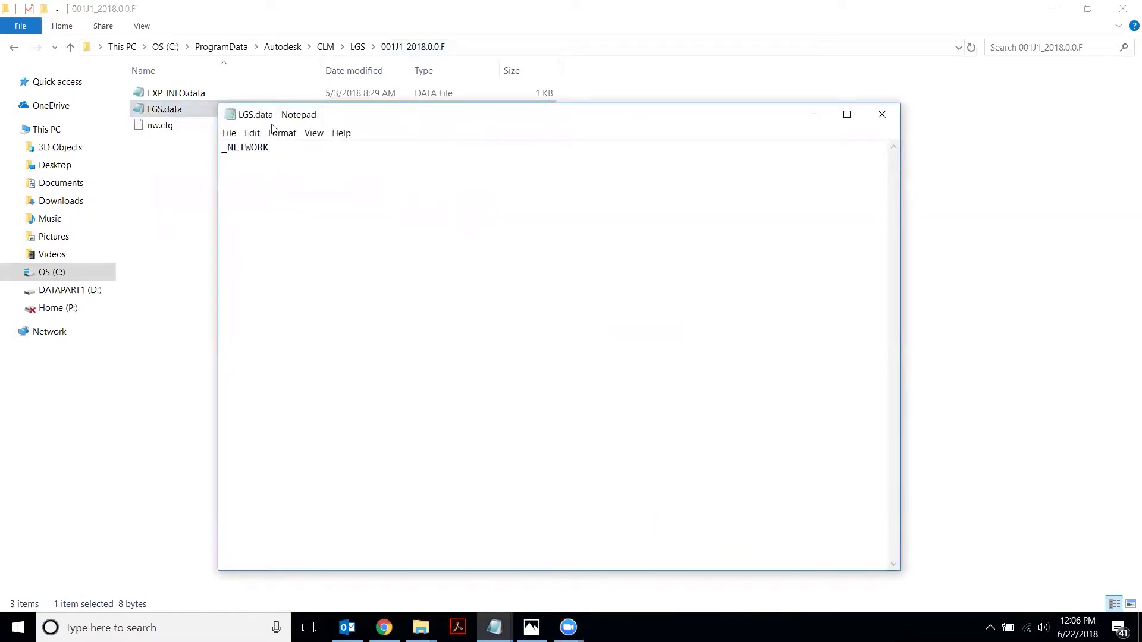
Replace NETWORK with STANDALONE after the underscore in LGS.data, then save and close the file
left_click_drag(274, 149, 205, 149)
left_click_drag(280, 149, 227, 149)
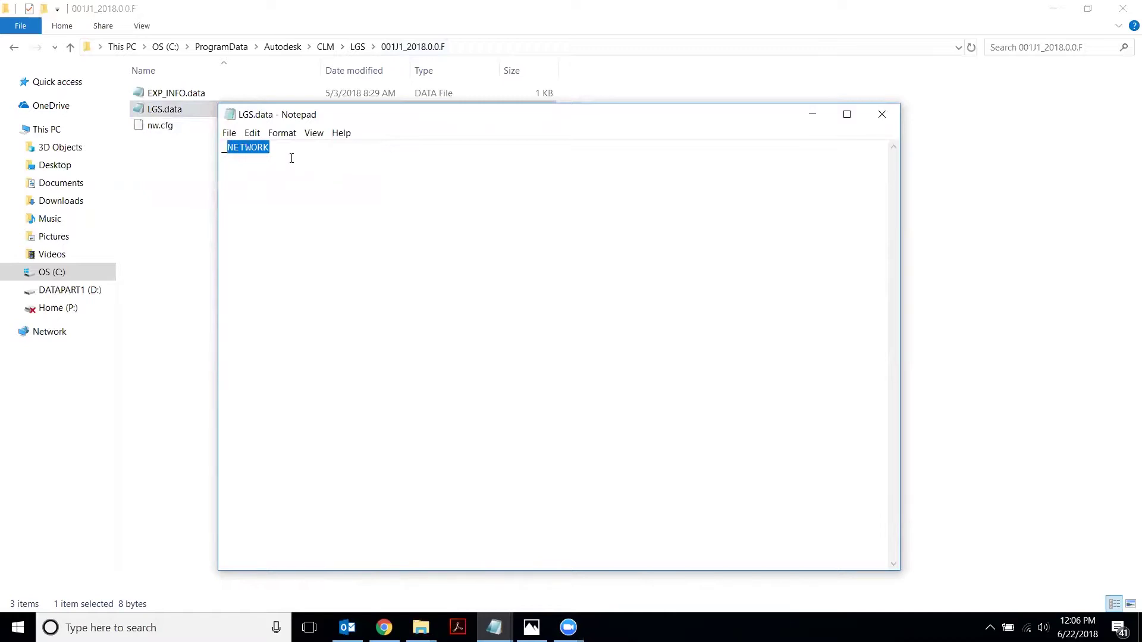
type("STANDALONE")
left_click(229, 132)
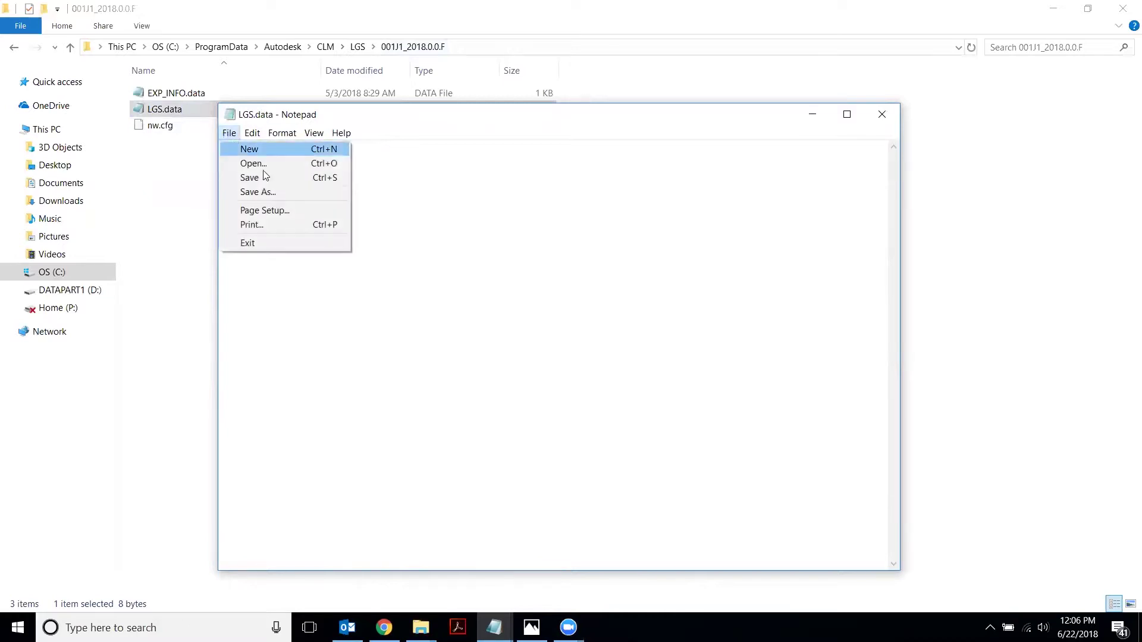
left_click(266, 177)
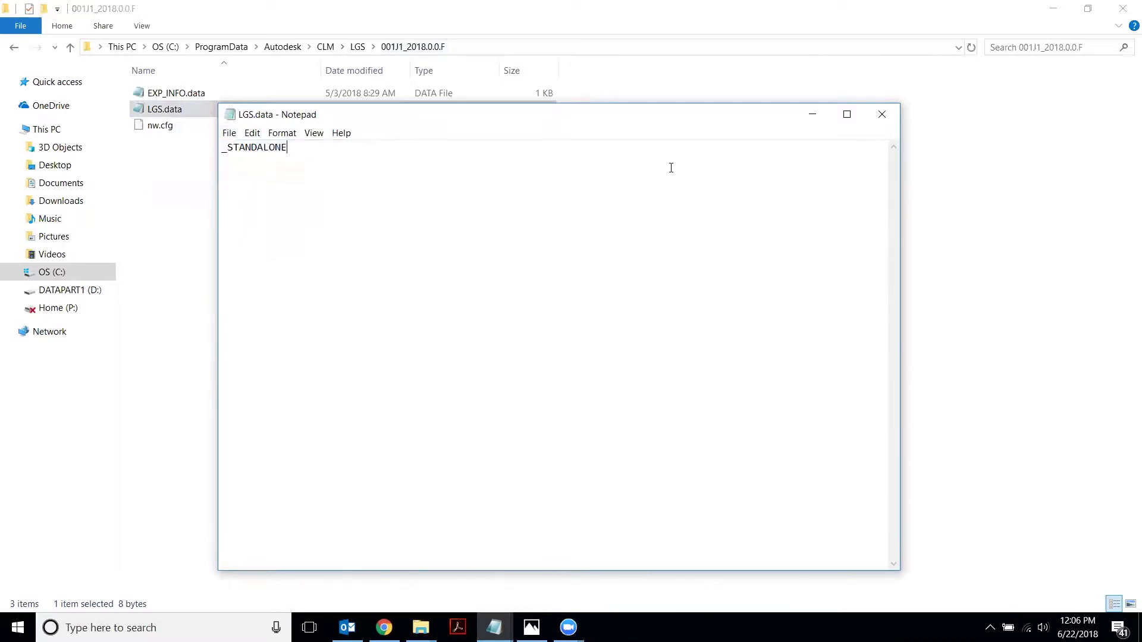
left_click(882, 114)
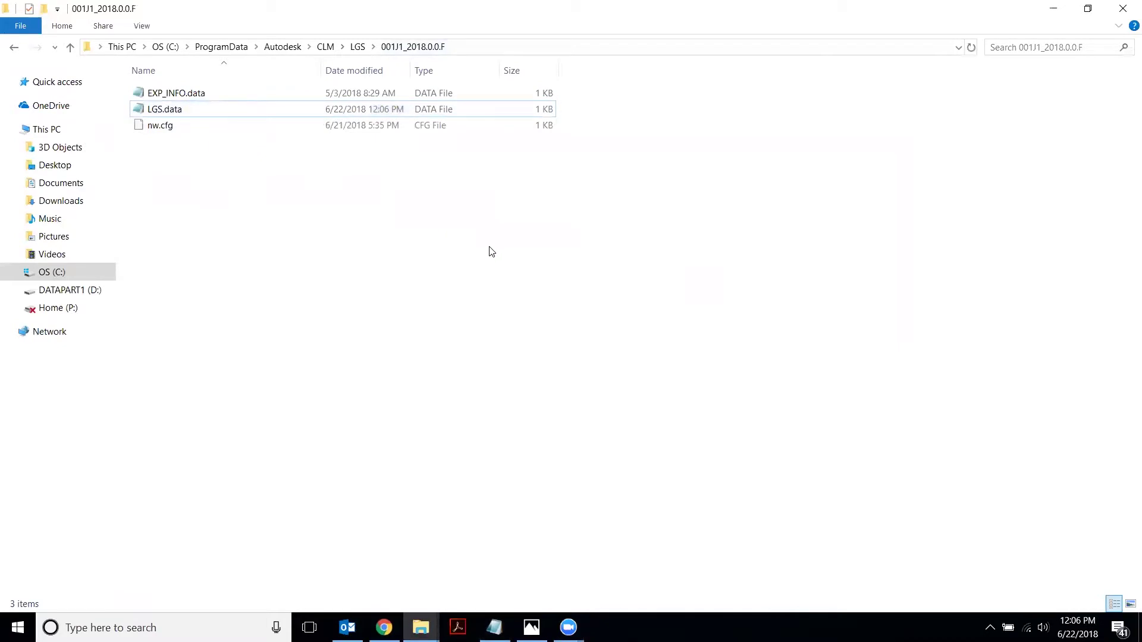
Delete the three adskflex files from C:\ProgramData\FLEXnet, and undo the deletion to restore them
left_click(51, 273)
left_click(189, 339)
double_click(190, 339)
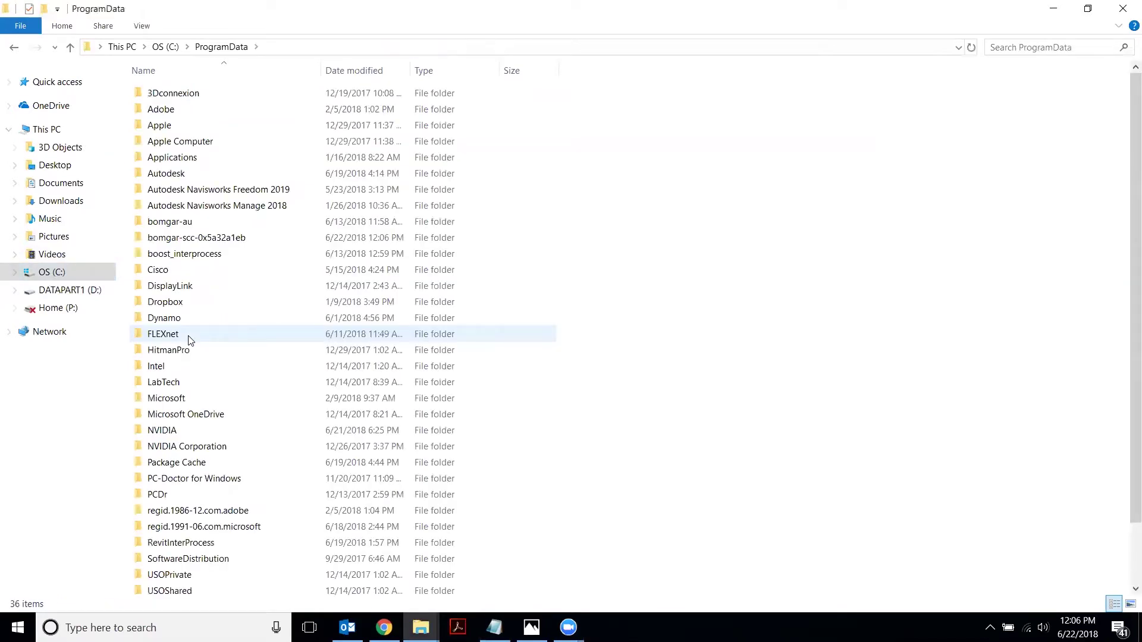
double_click(160, 336)
left_click_drag(232, 218, 143, 87)
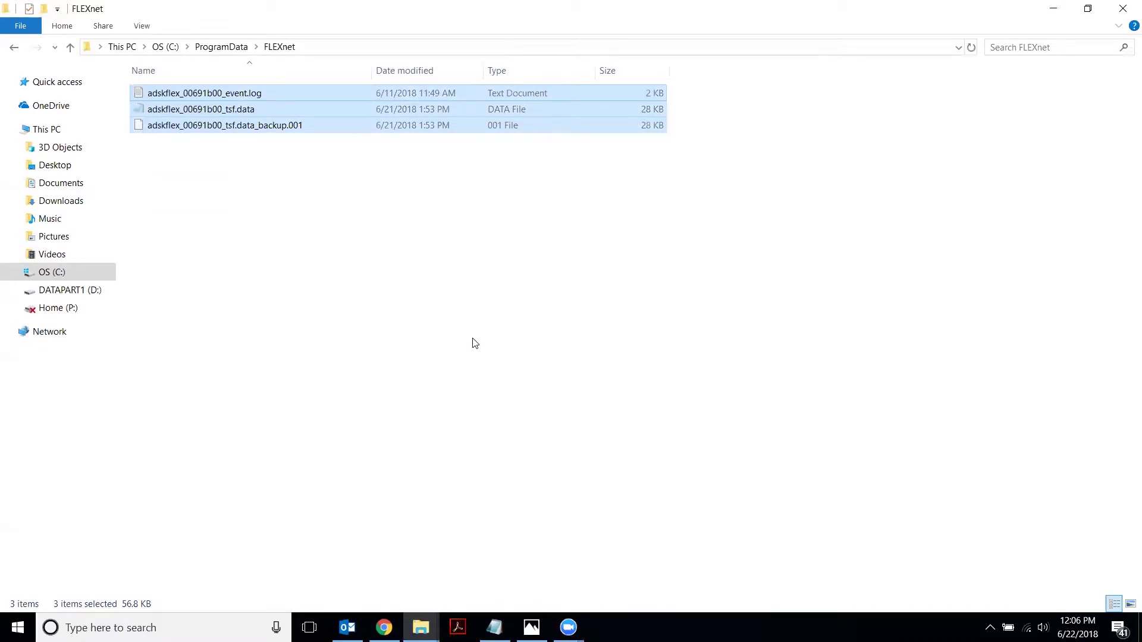
key("Delete")
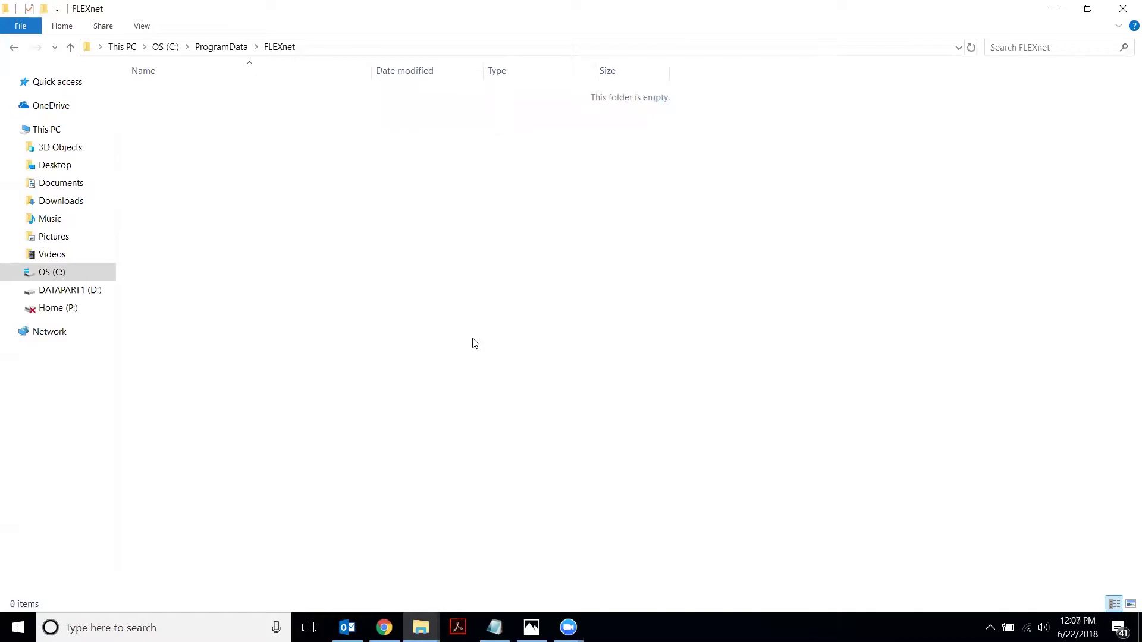
key("ctrl+z")
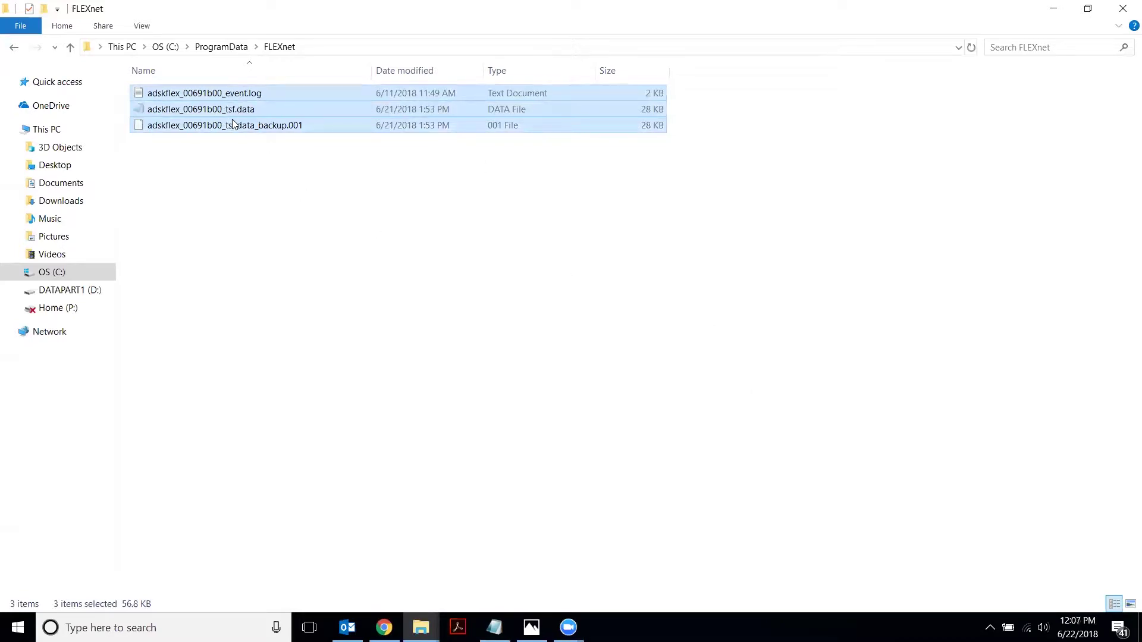
left_click(385, 267)
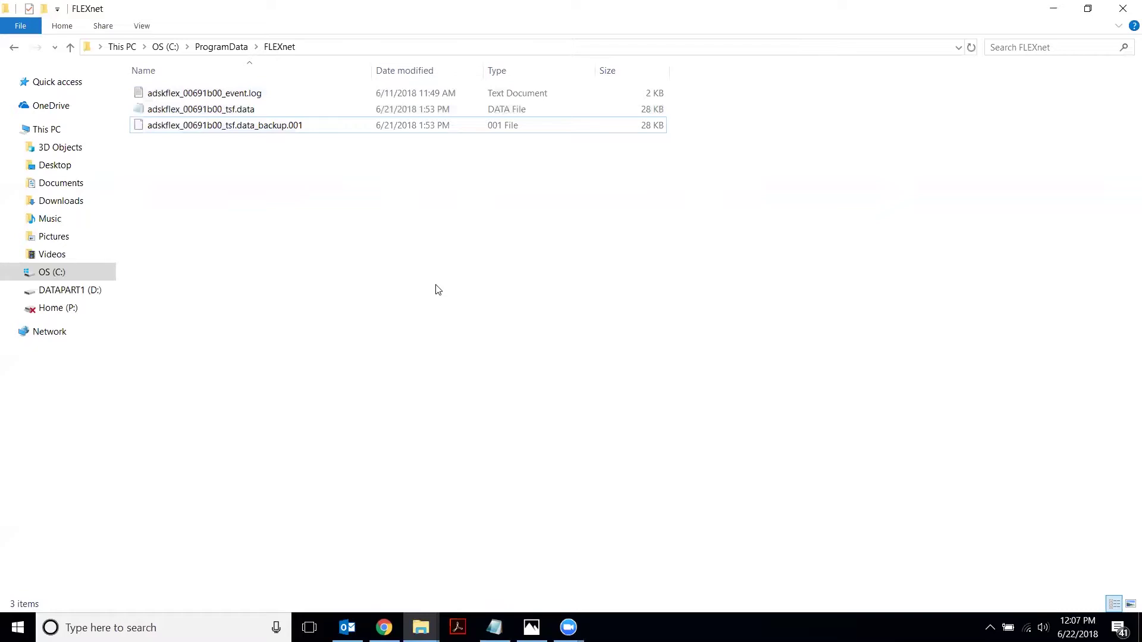
Open the 001J1_2018.0.0.F folder under C:\ProgramData\Autodesk\CLM\LGS
left_click(49, 273)
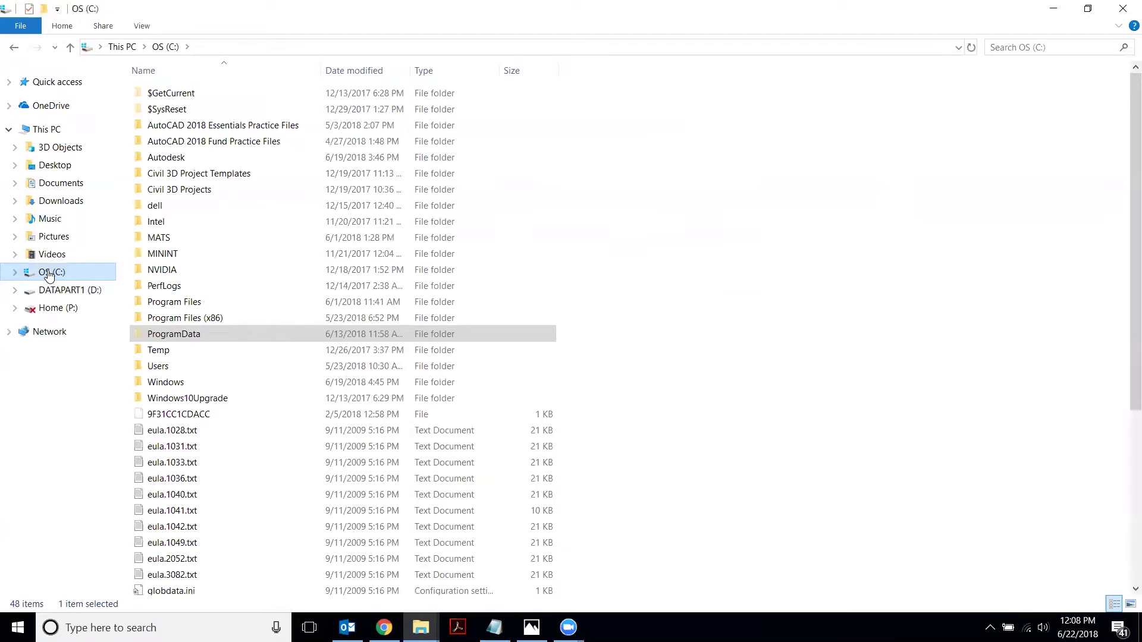
double_click(182, 336)
double_click(180, 175)
double_click(156, 479)
double_click(184, 93)
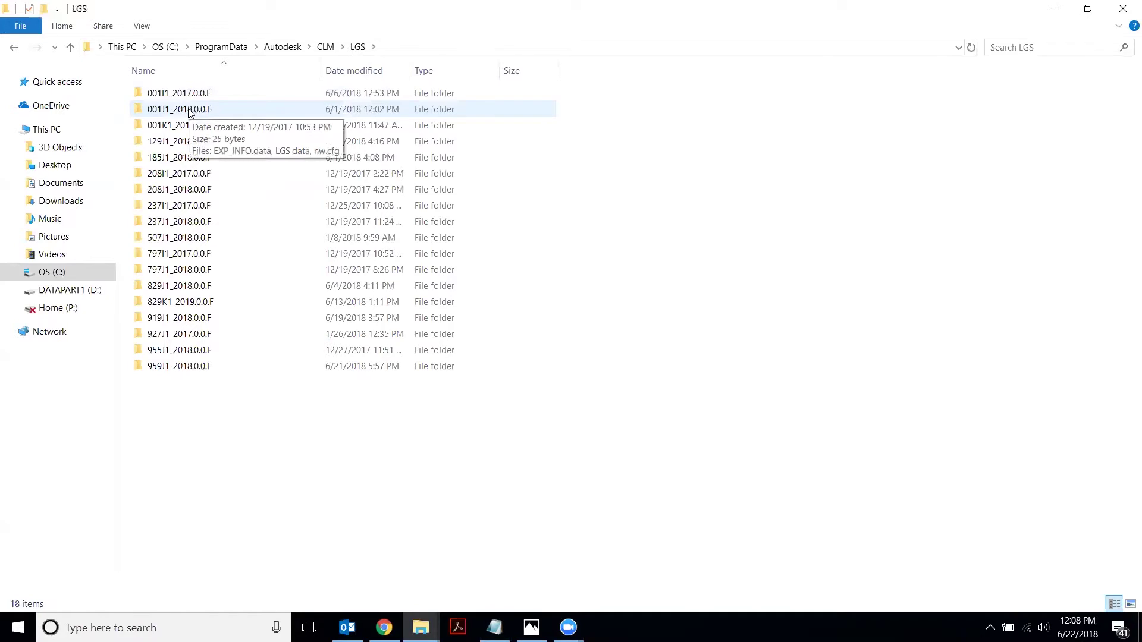
double_click(189, 114)
Open LGS.data, replace STANDALONE with NETWORK after the underscore, then save and close the file
left_click(173, 114)
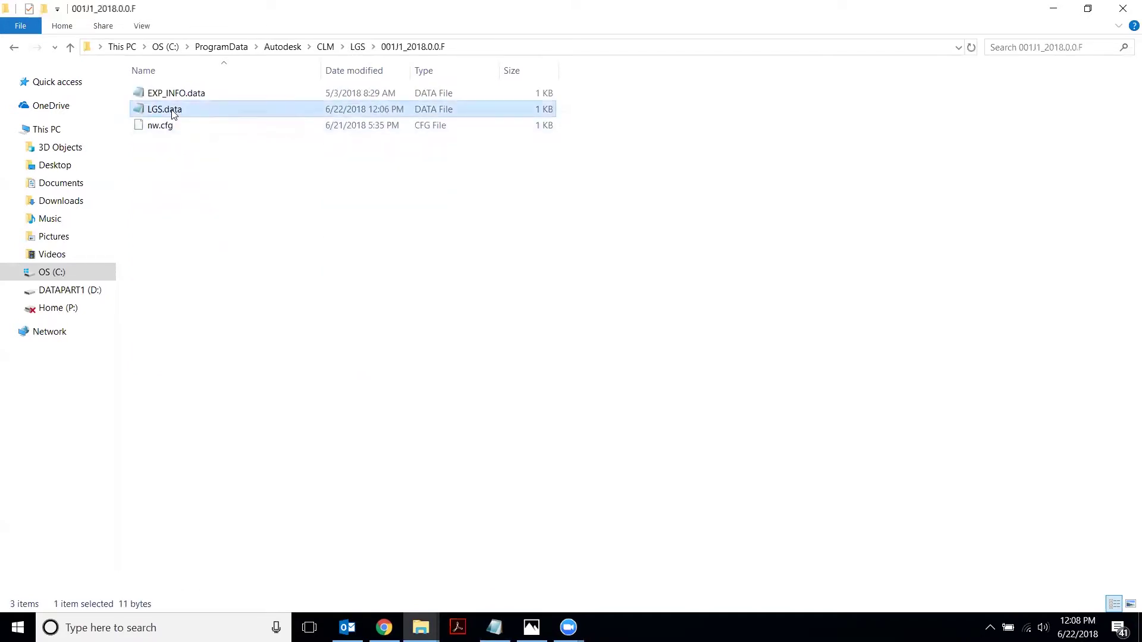
double_click(173, 114)
left_click_drag(314, 147, 228, 147)
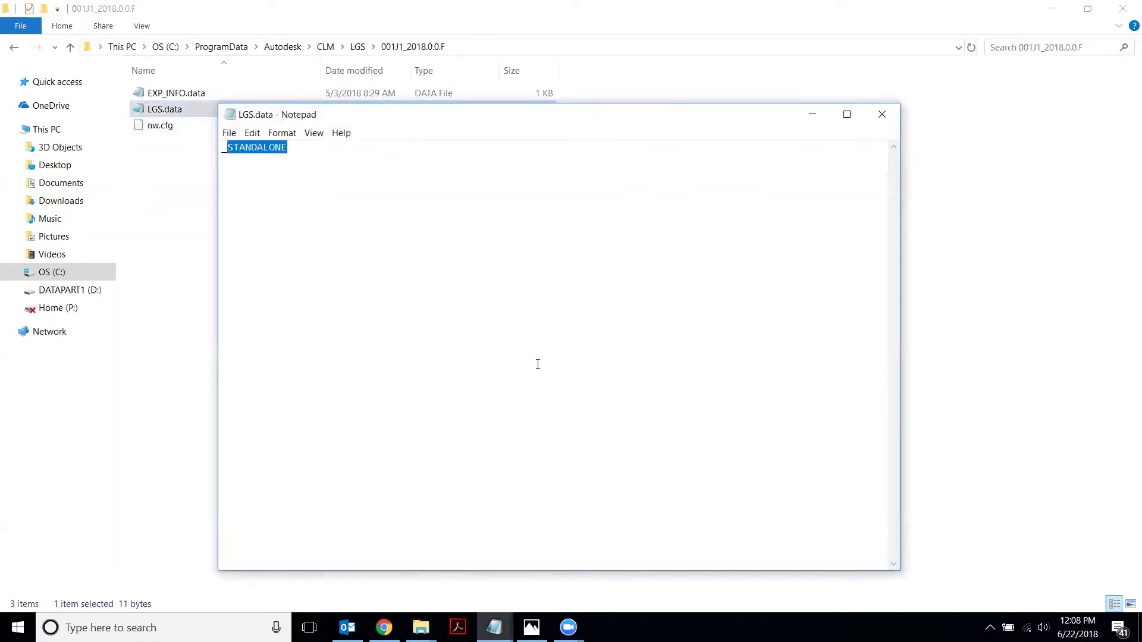
key("BackSpace")
type("NETWORK")
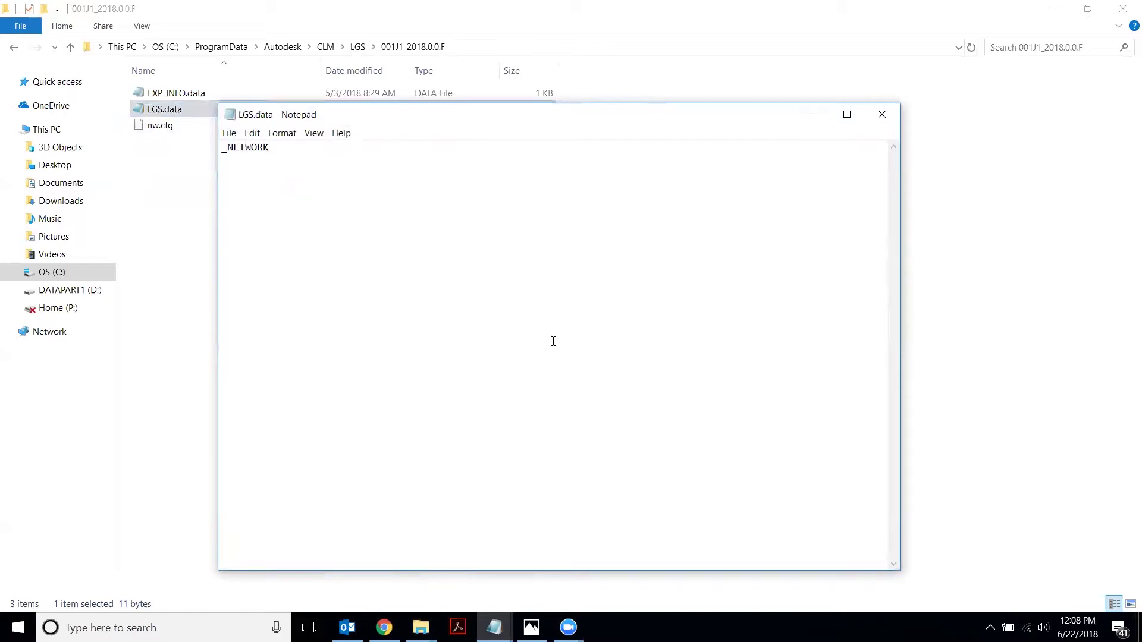
left_click(229, 132)
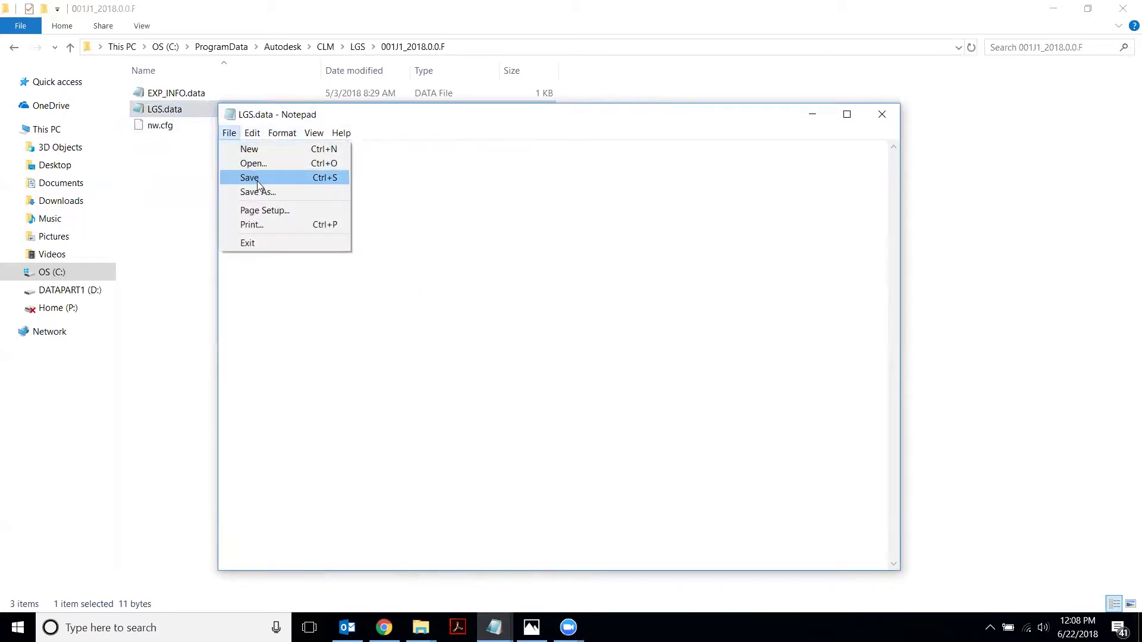
left_click(256, 176)
left_click(882, 114)
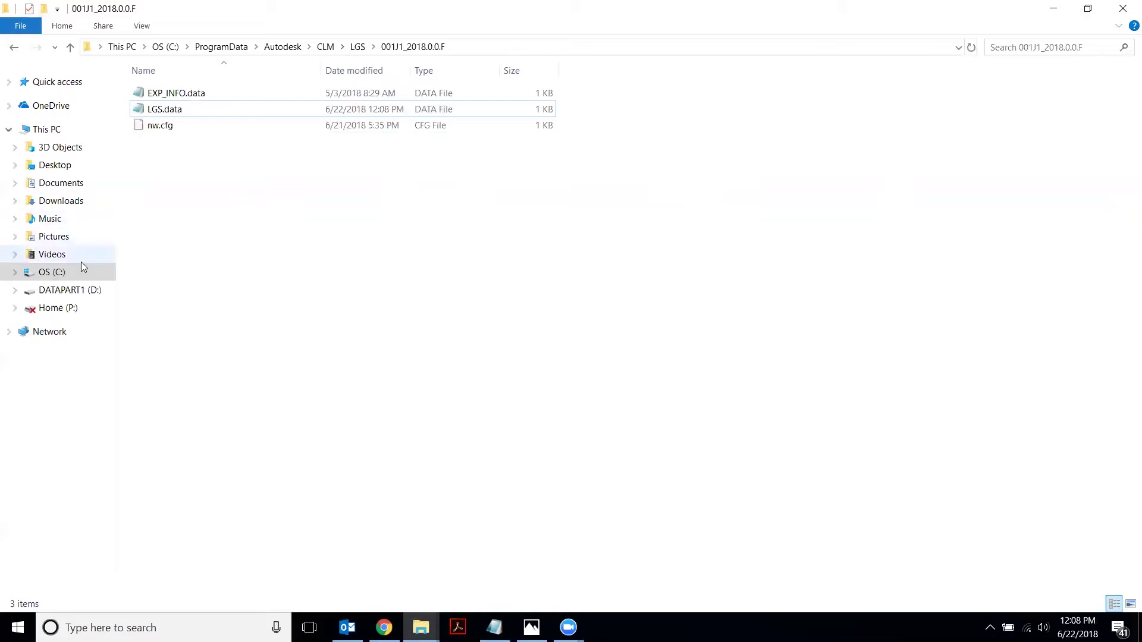
Return to the LGS folder and create a new folder in it named 001H1_2016.0.0.F
left_click(358, 48)
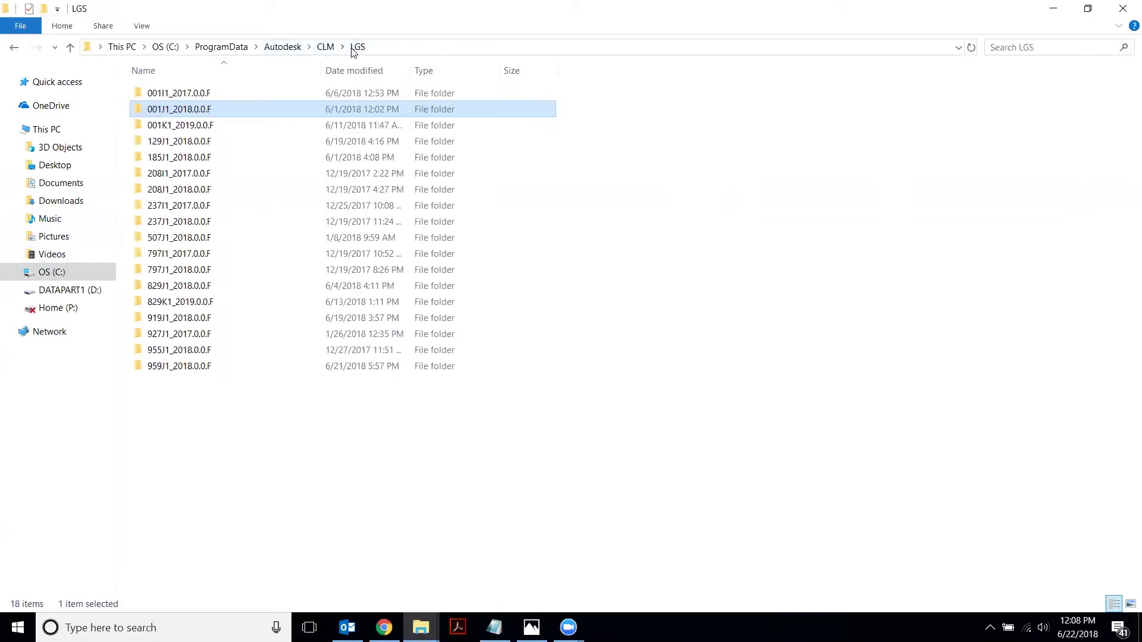
left_click(238, 458)
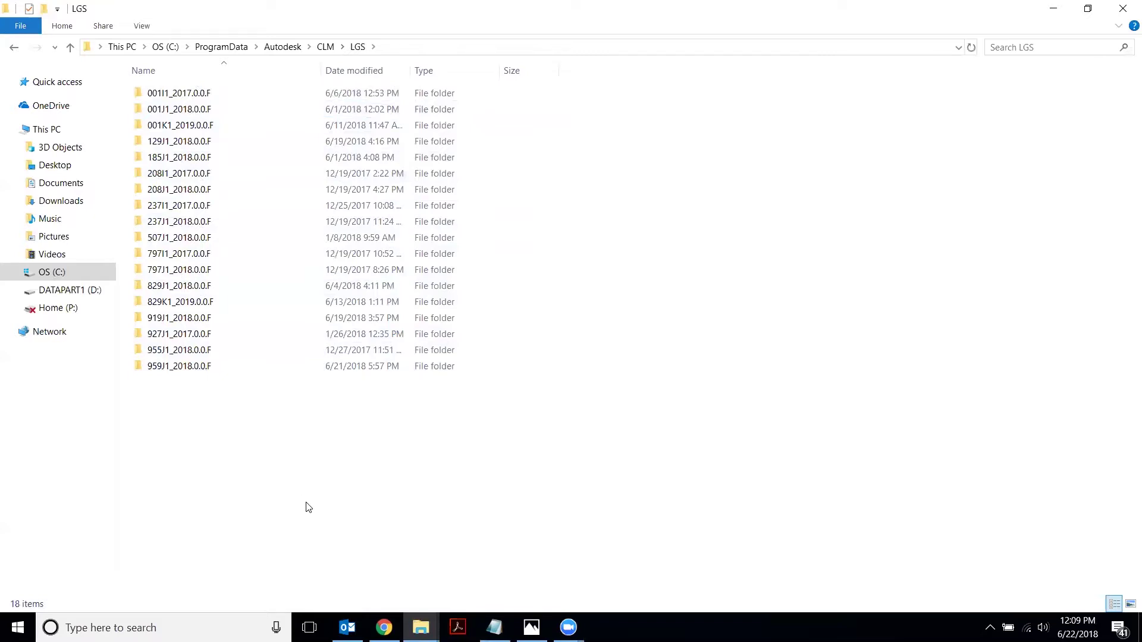
right_click(290, 473)
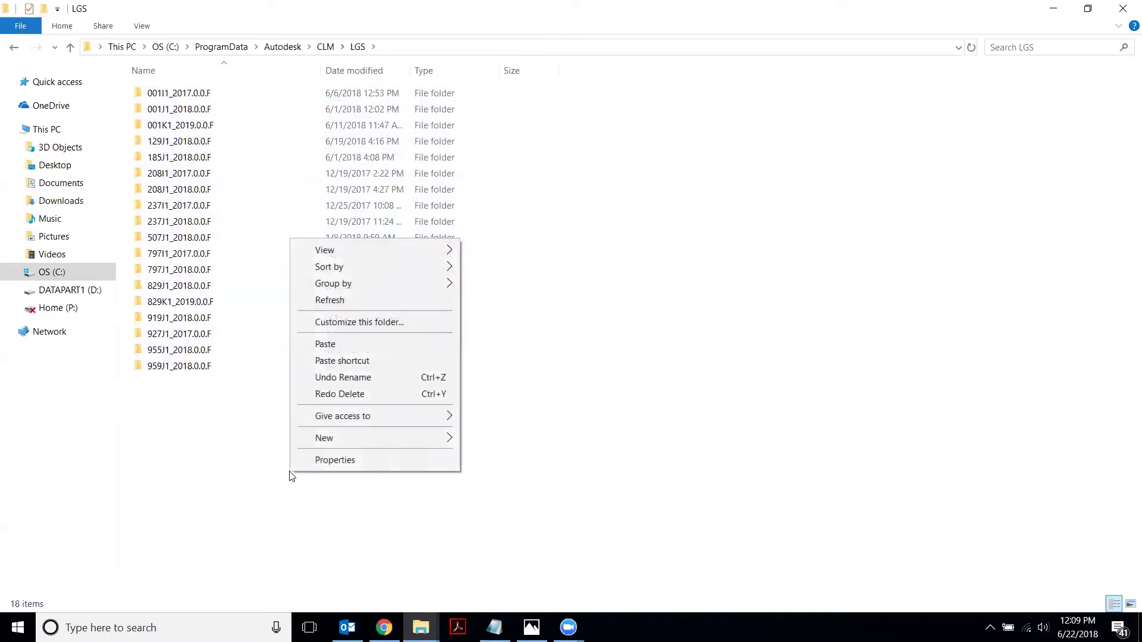
mouse_move(373, 442)
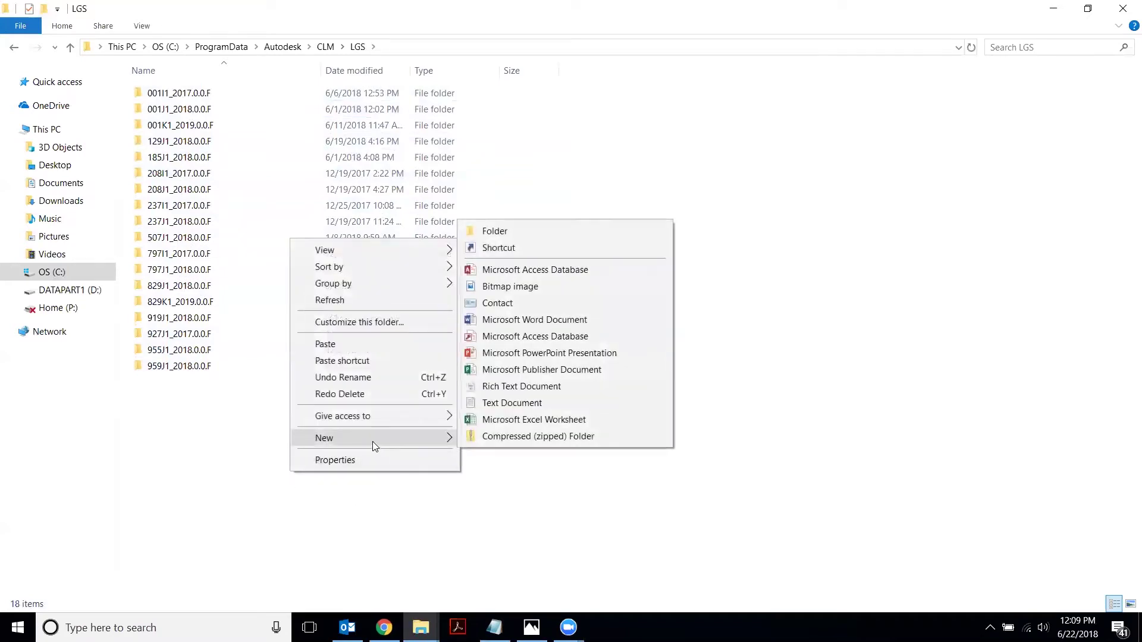
left_click(552, 225)
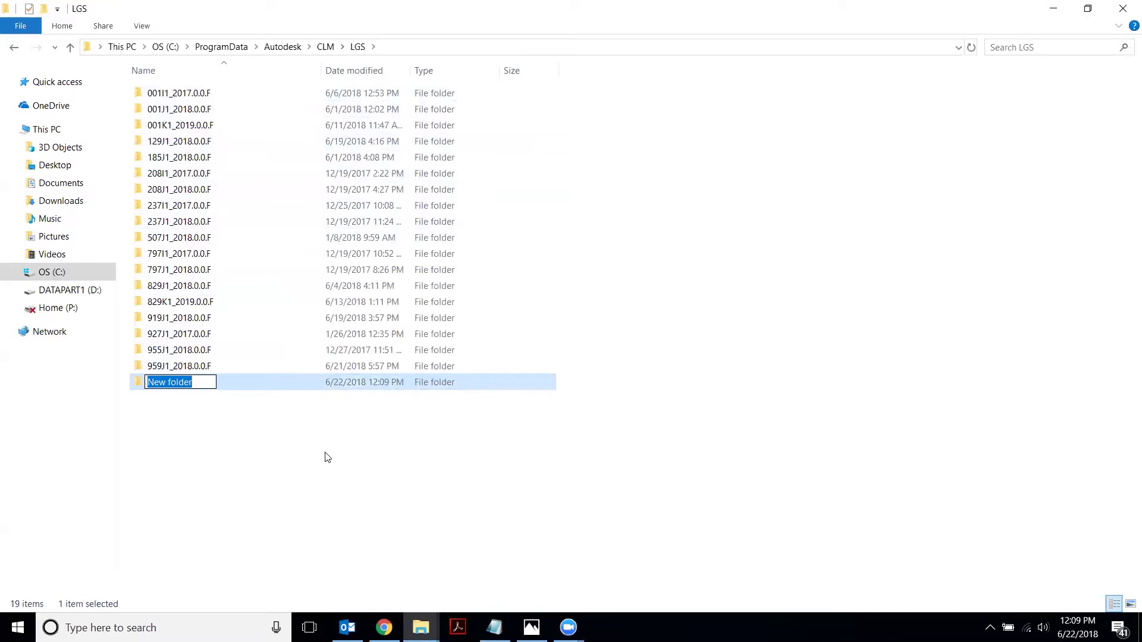
type("001")
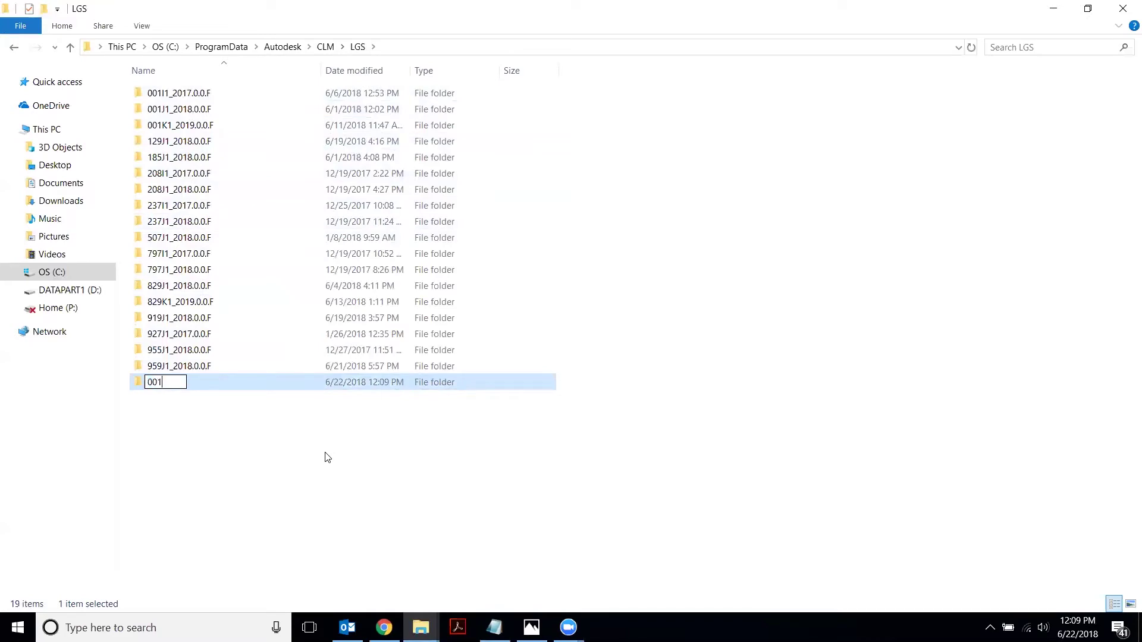
type("H1_2016.0.0.")
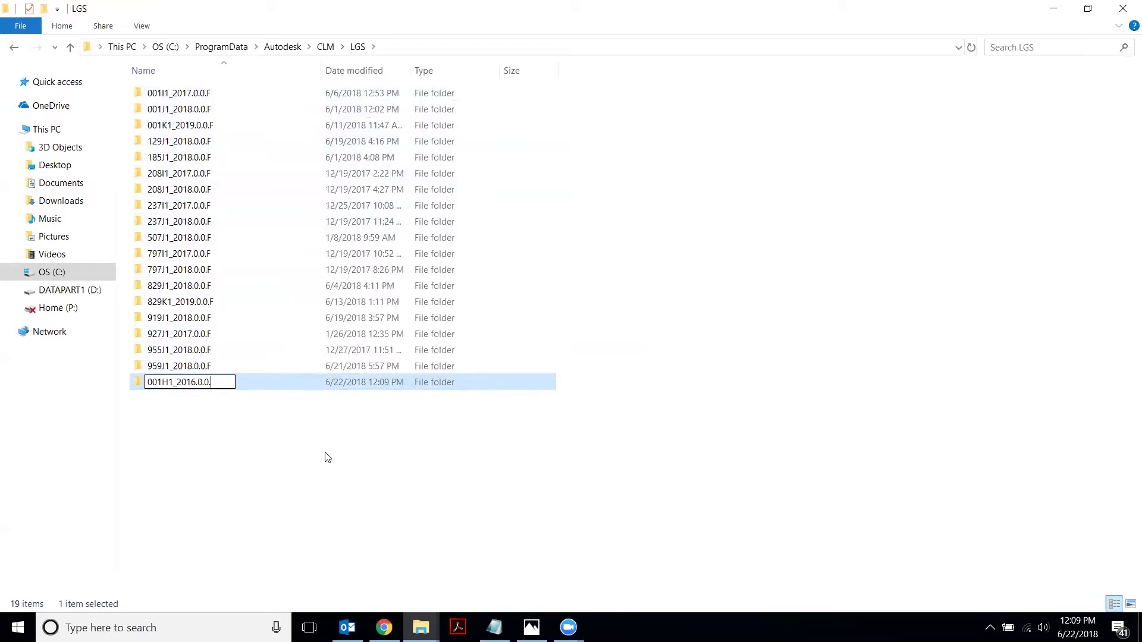
type("F")
key("Return")
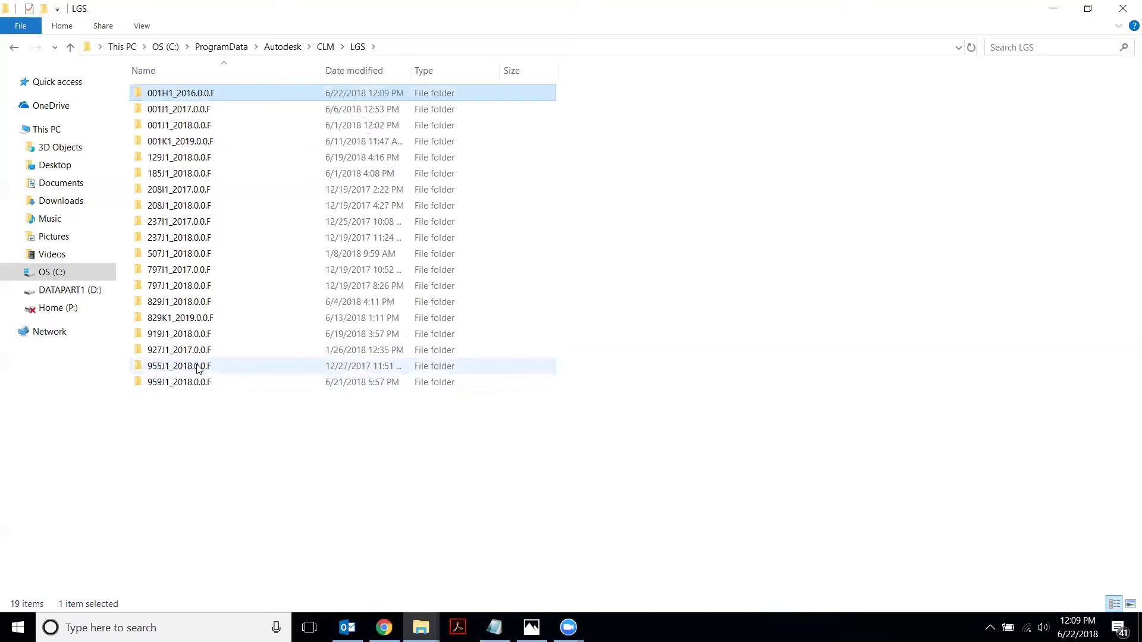
Open the new 001H1_2016.0.0.F folder inside the LGS folder
double_click(245, 94)
left_click(13, 47)
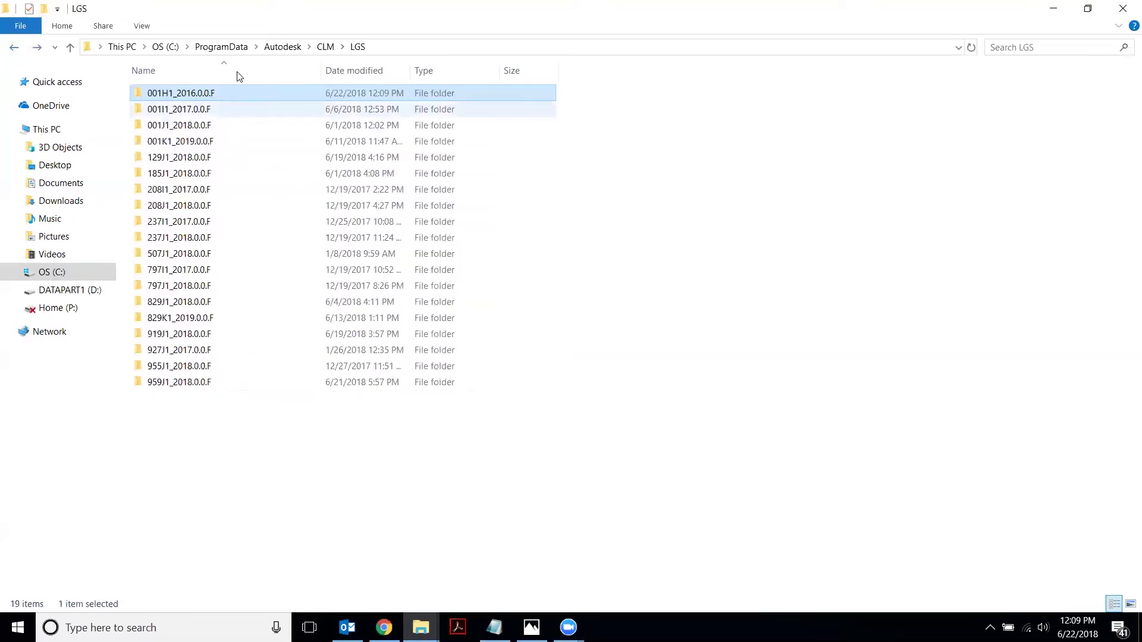
left_click(41, 47)
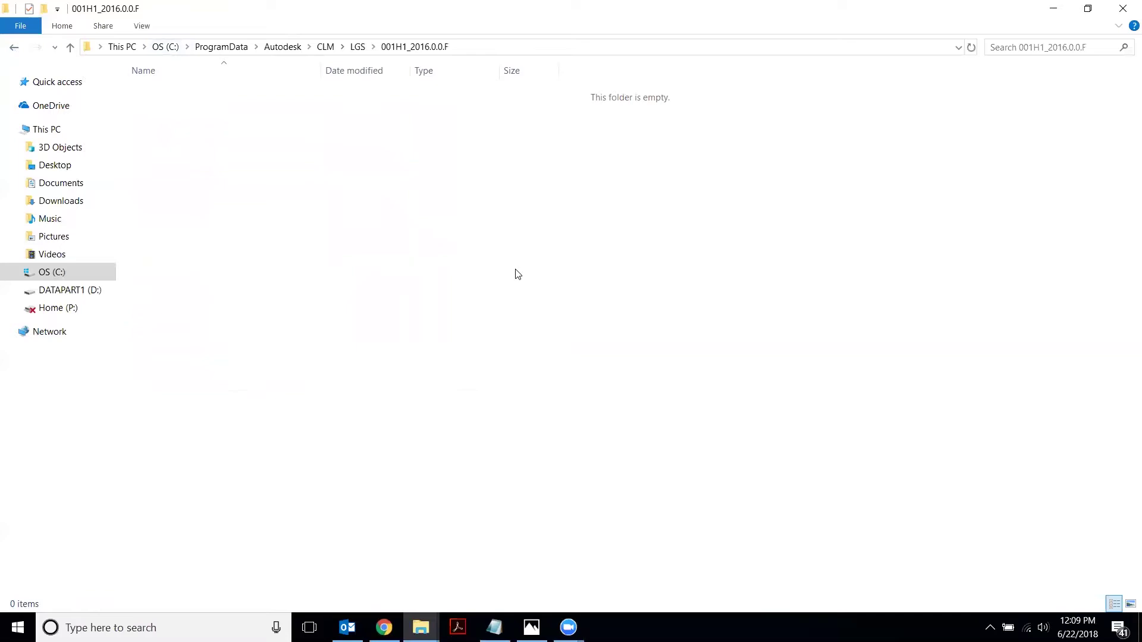
left_click(14, 50)
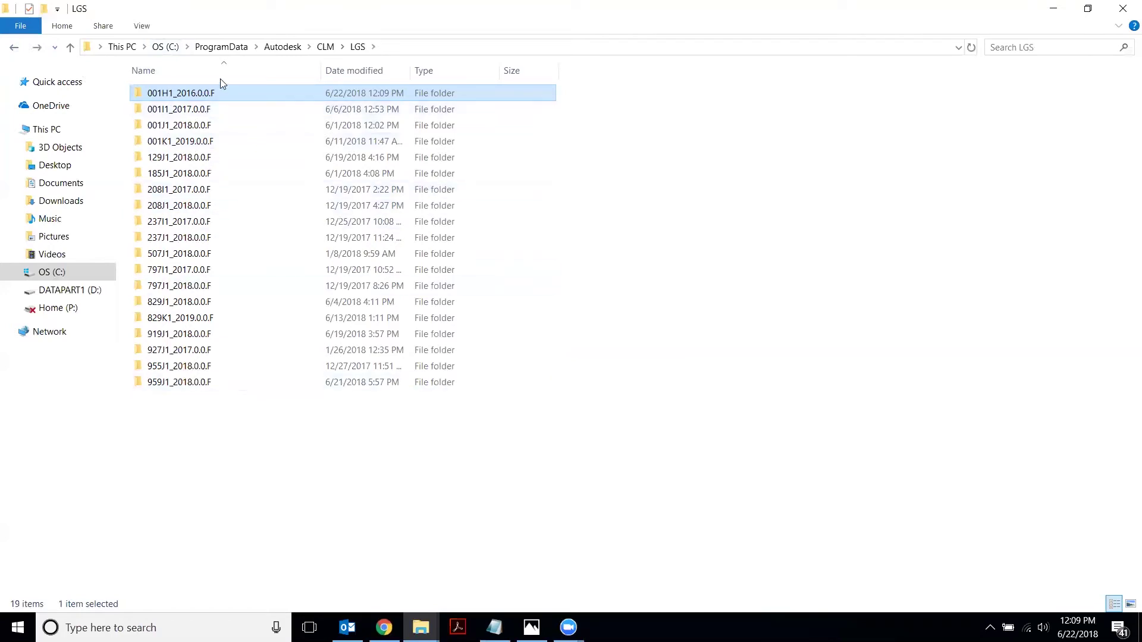
left_click(357, 50)
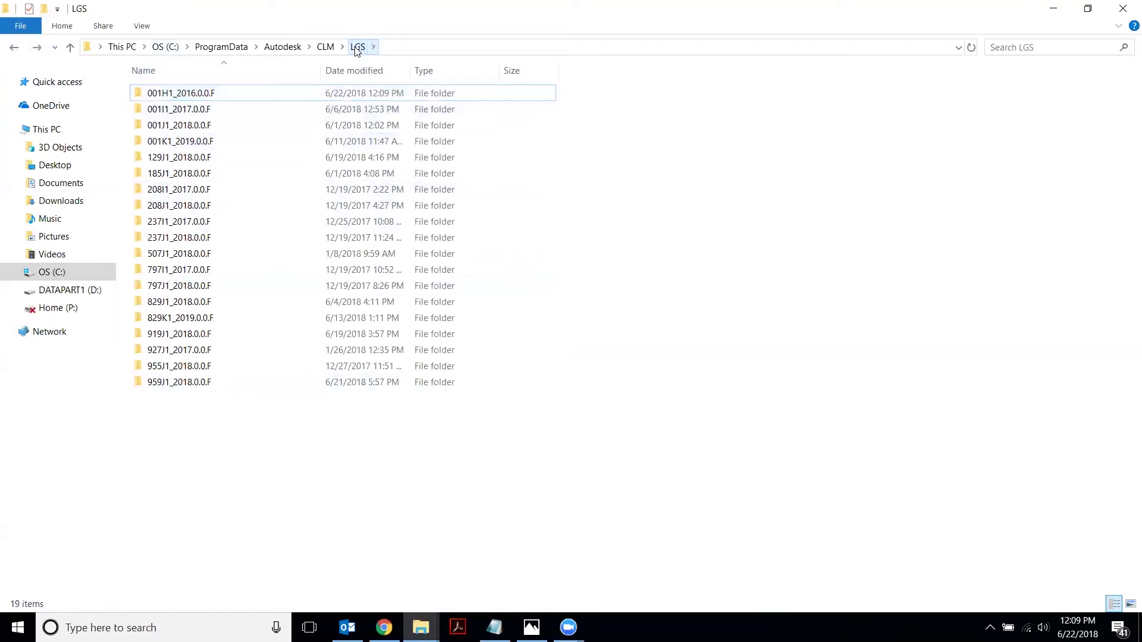
double_click(198, 96)
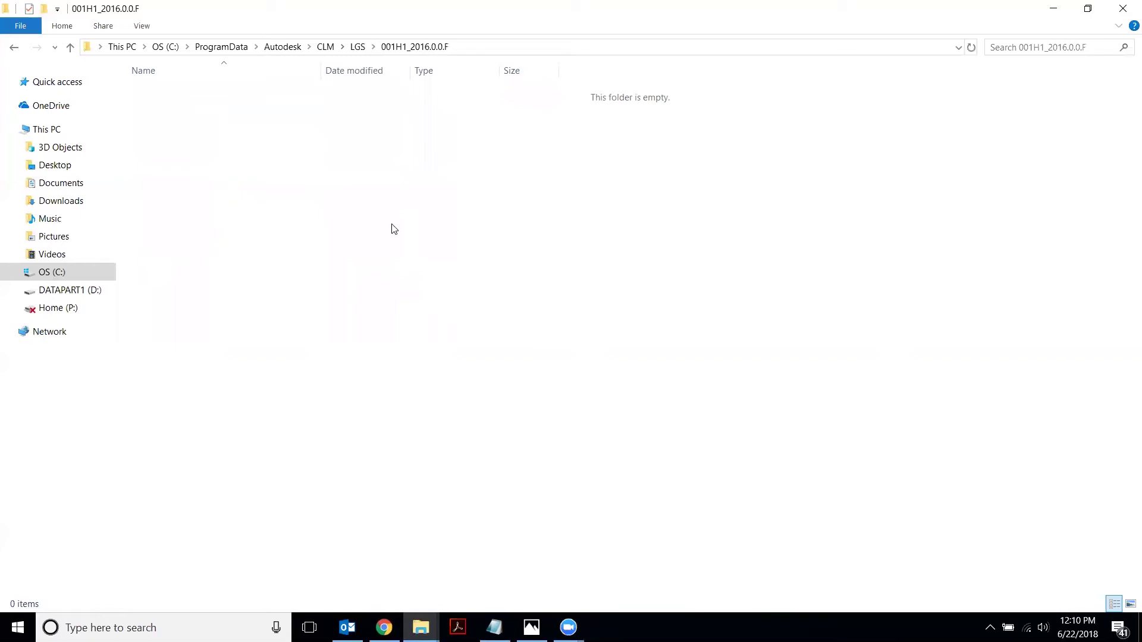
Open a blank Notepad document and enter _NETWORK as its text
left_click(195, 626)
type("note")
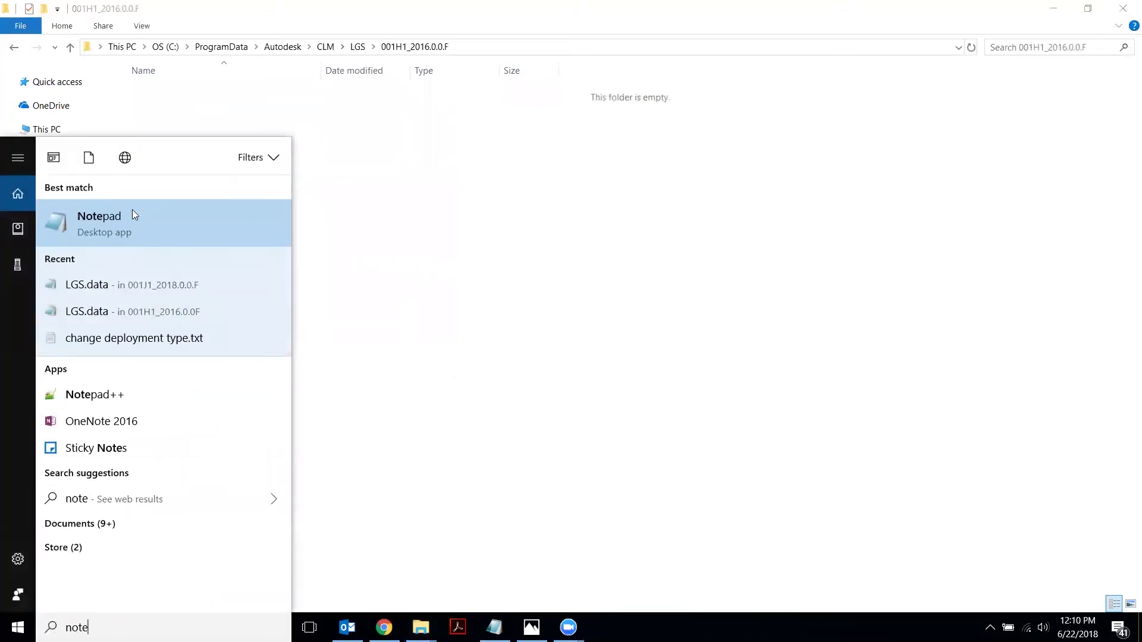
left_click(132, 211)
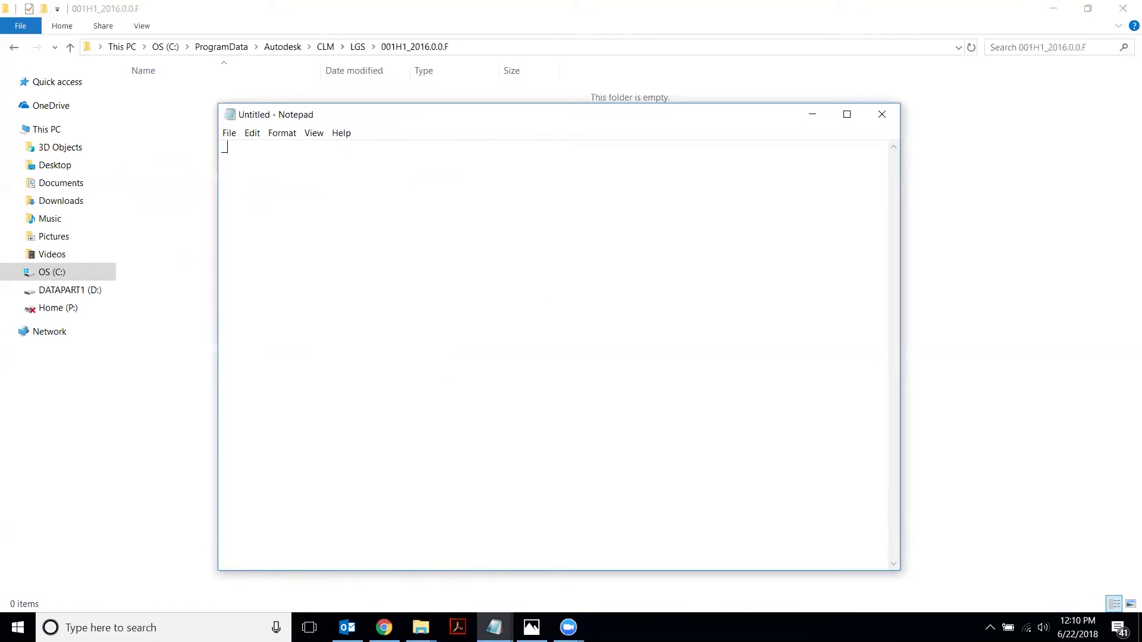
type("_NETWORK")
Start saving the document under a new name, with the file type All Files and the file name LGS.data
left_click(229, 133)
left_click(257, 194)
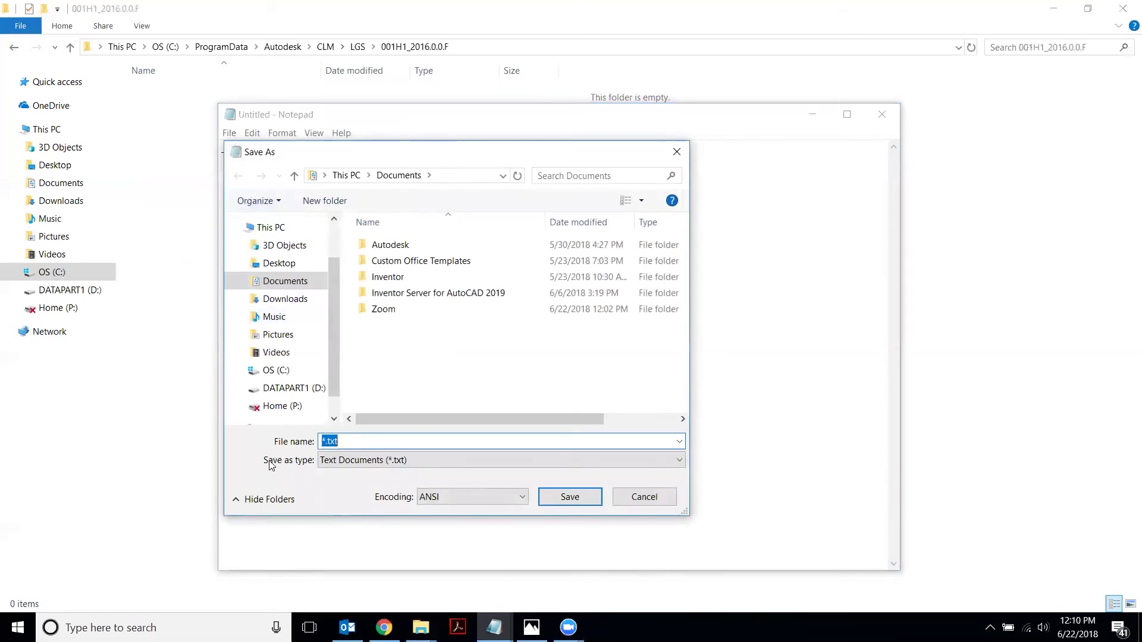
left_click(418, 462)
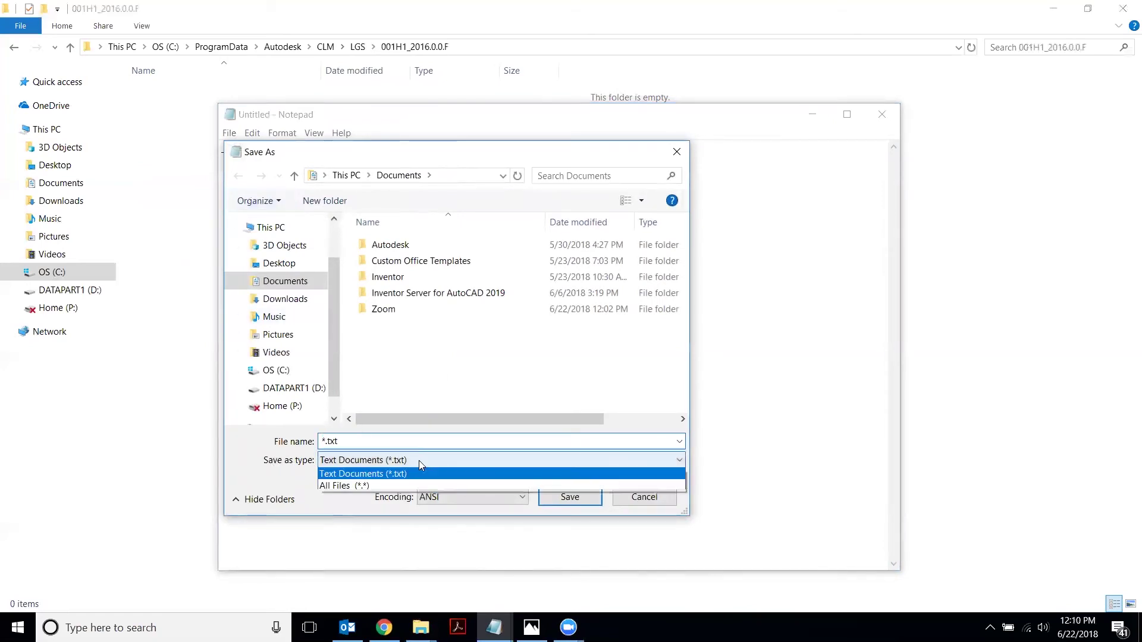
left_click(362, 487)
left_click(378, 441)
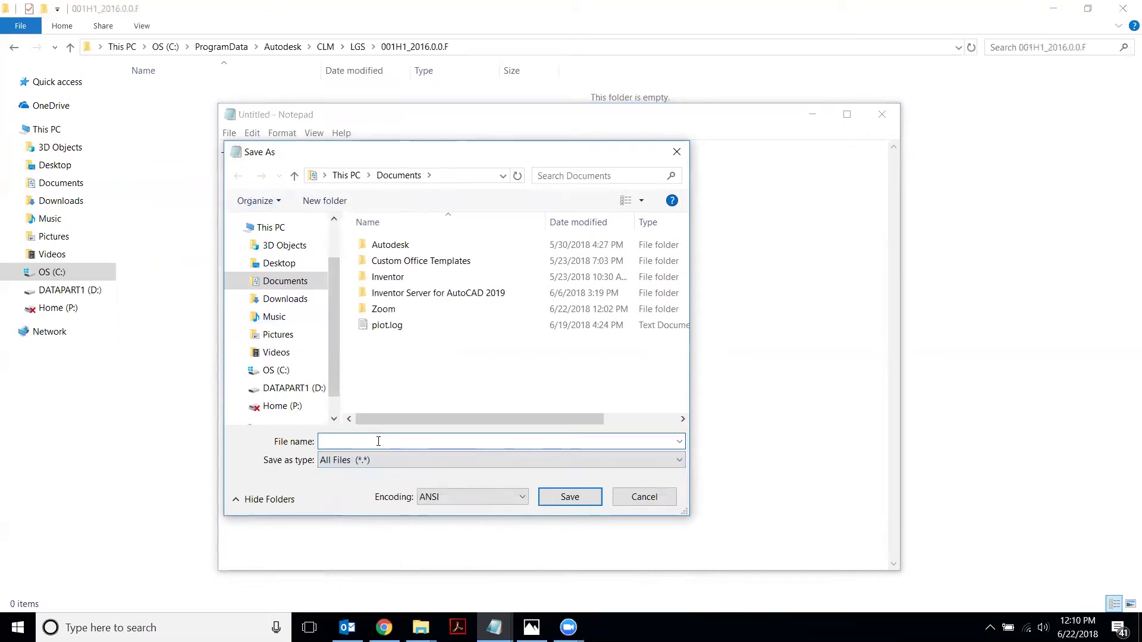
type("LGS.data")
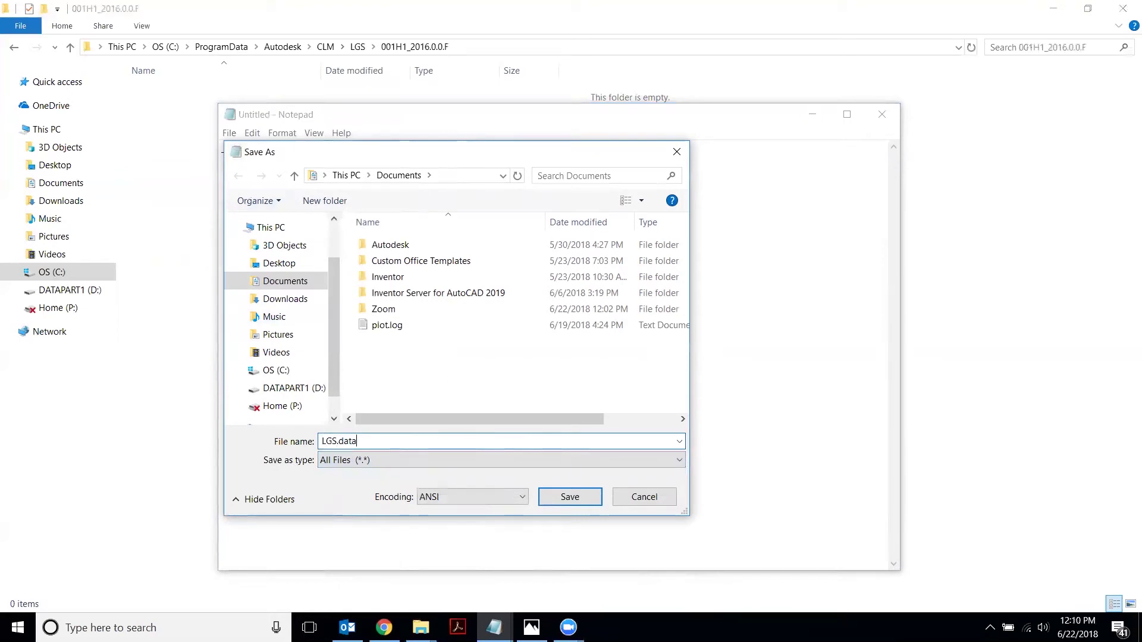
key("ctrl+a")
left_click(382, 438)
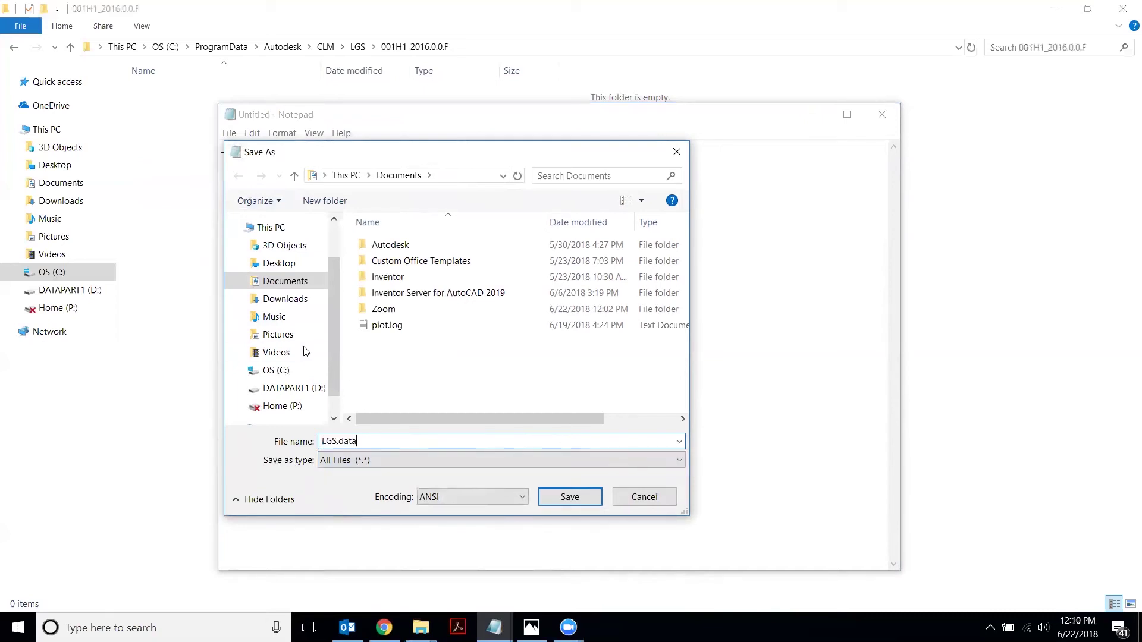
Set the save location to the Autodesk folder inside ProgramData on the C: drive
left_click(280, 371)
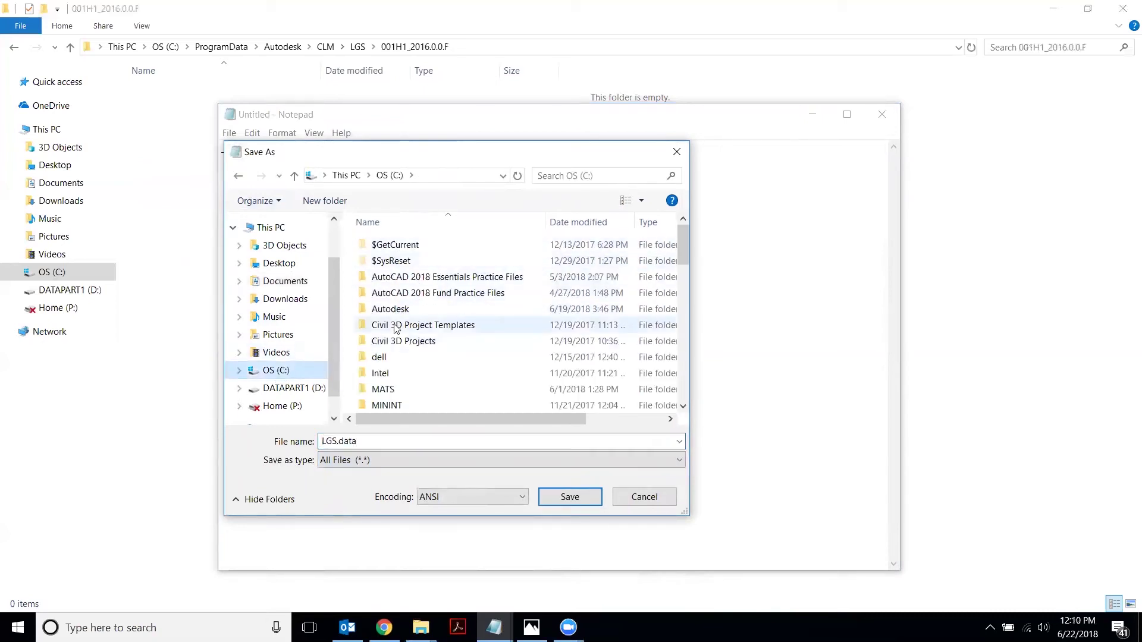
scroll(409, 337, "down", 4)
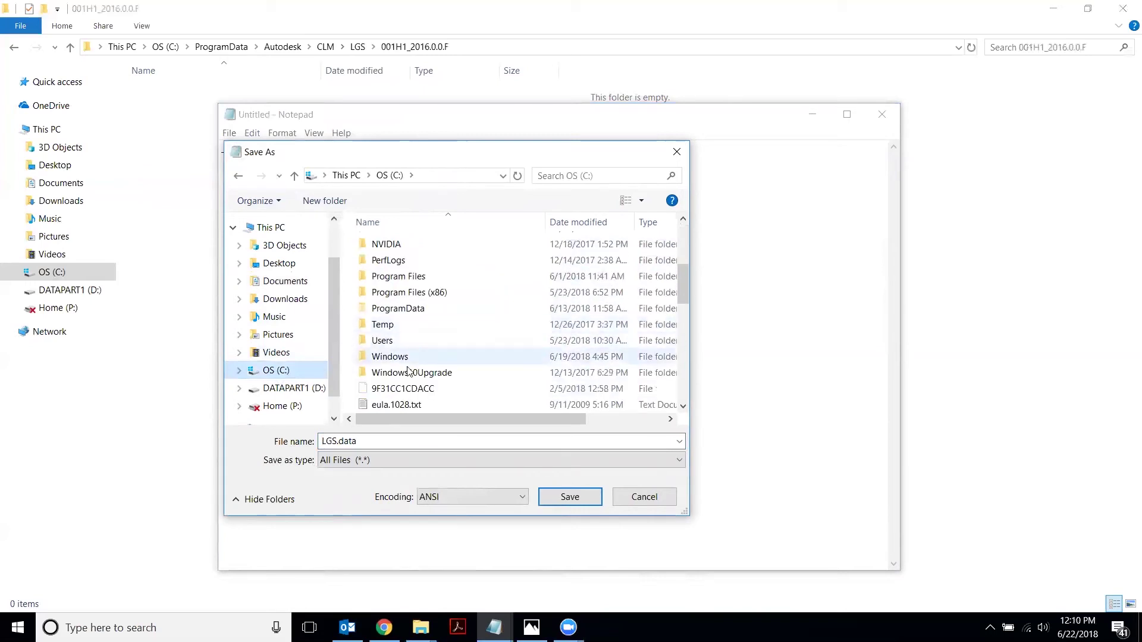
scroll(417, 321, "up", 1)
left_click(414, 354)
double_click(414, 353)
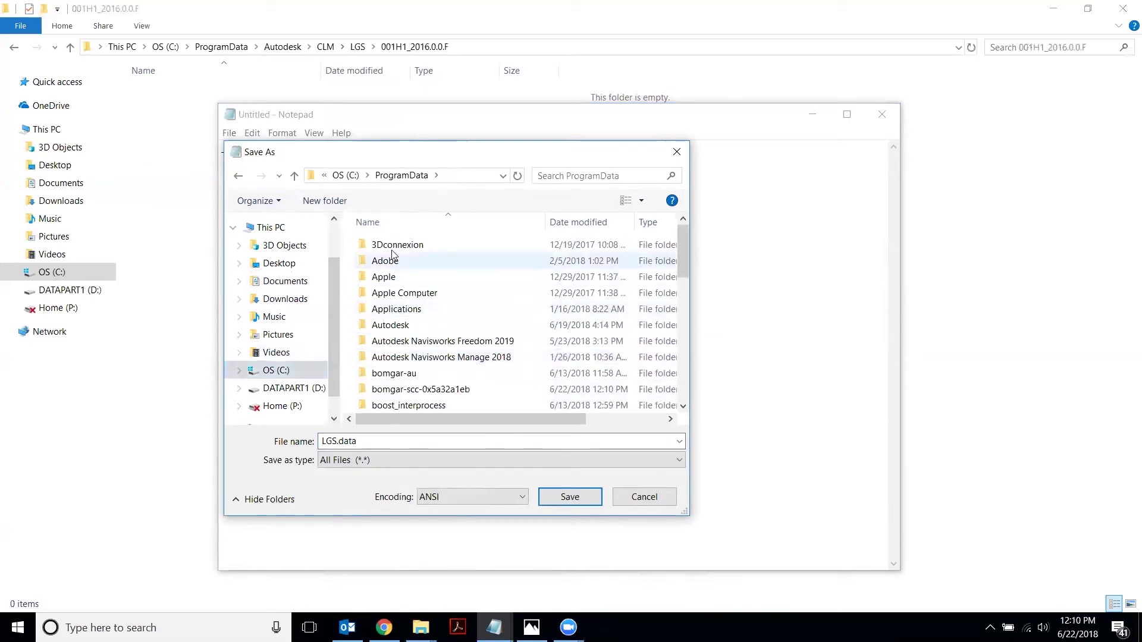
left_click(390, 325)
double_click(389, 325)
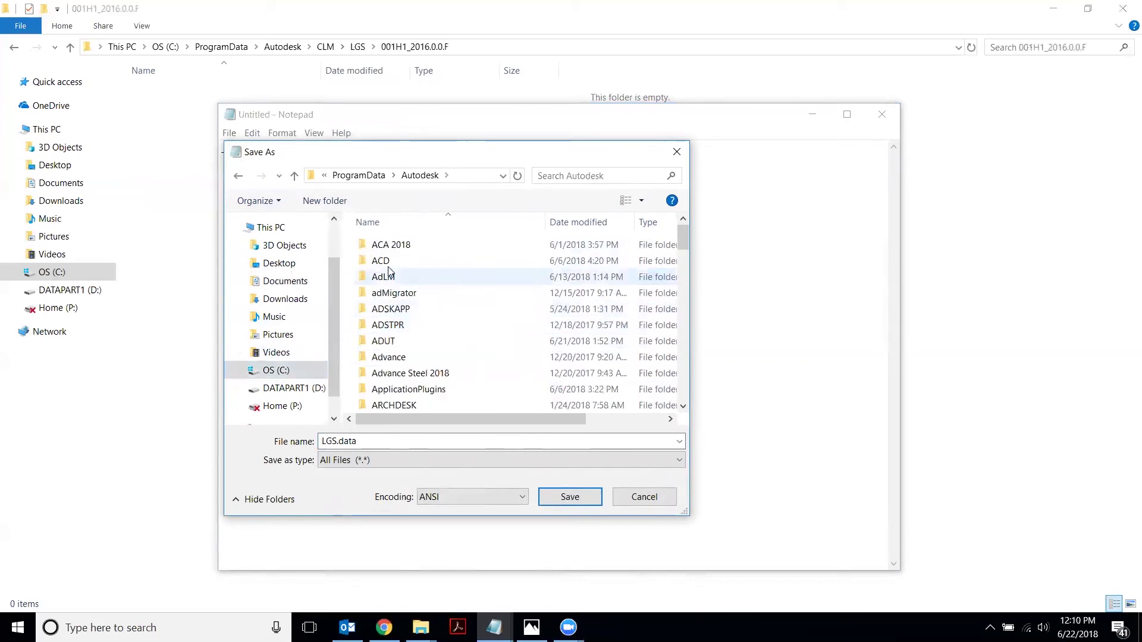
Save LGS.data in the 001H1_2016.0.0.F folder under CLM and LGS, and close the document
scroll(393, 381, "down", 4)
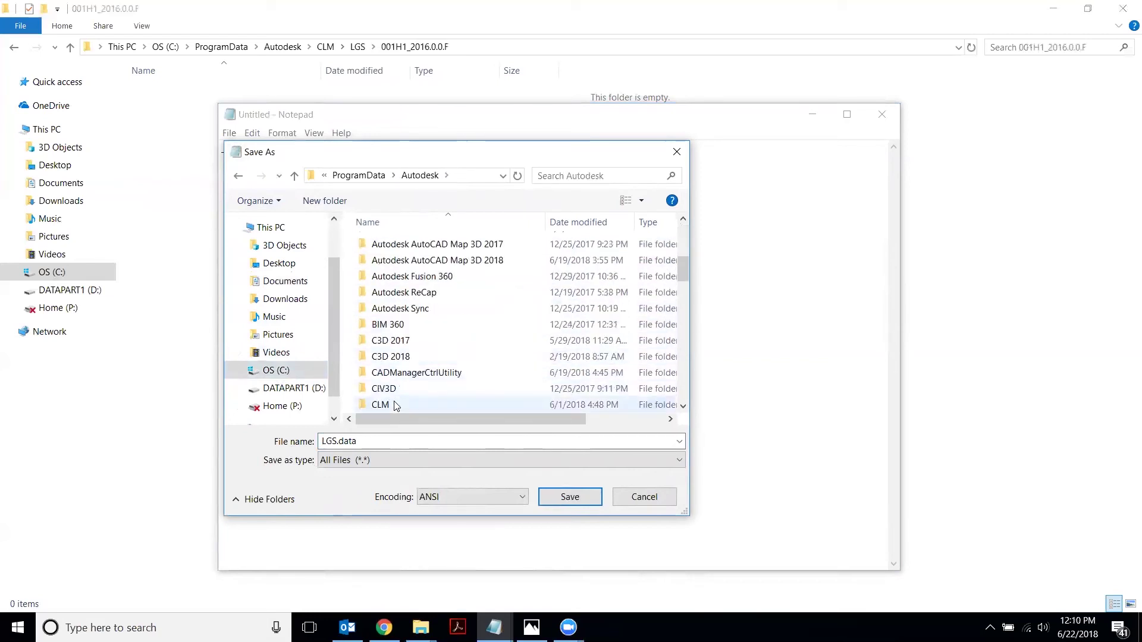
double_click(392, 405)
double_click(381, 247)
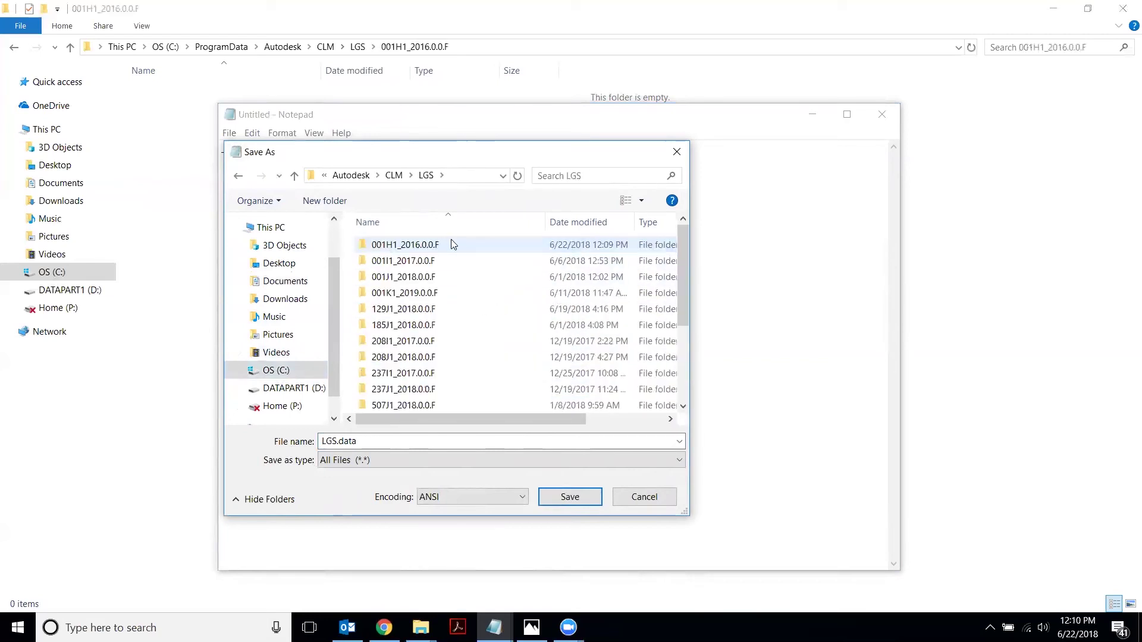
double_click(409, 246)
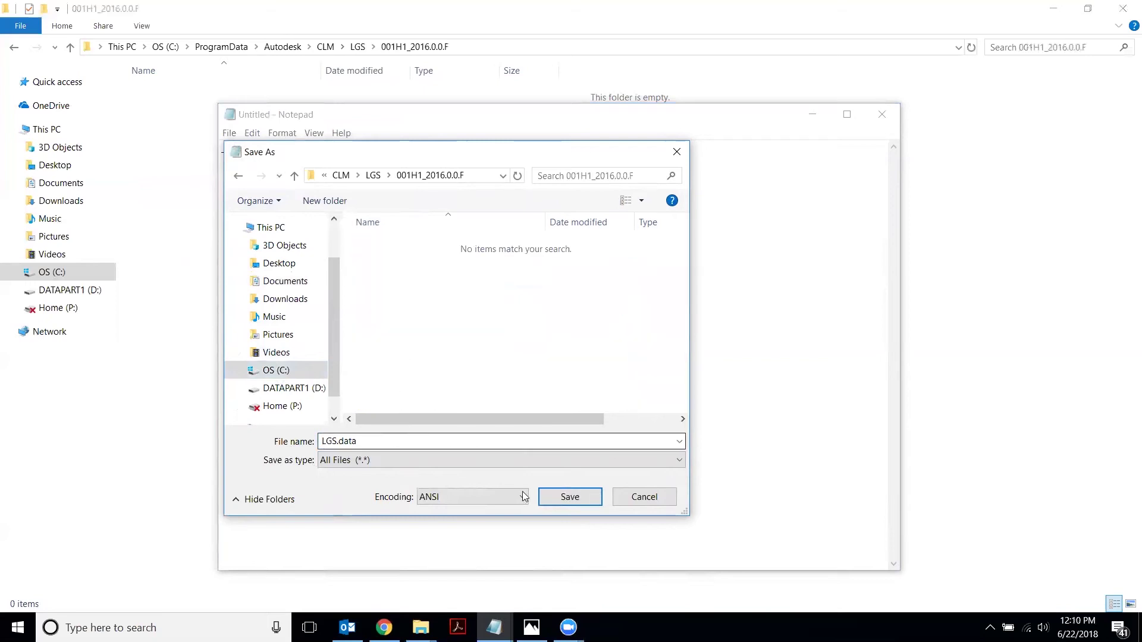
left_click(570, 497)
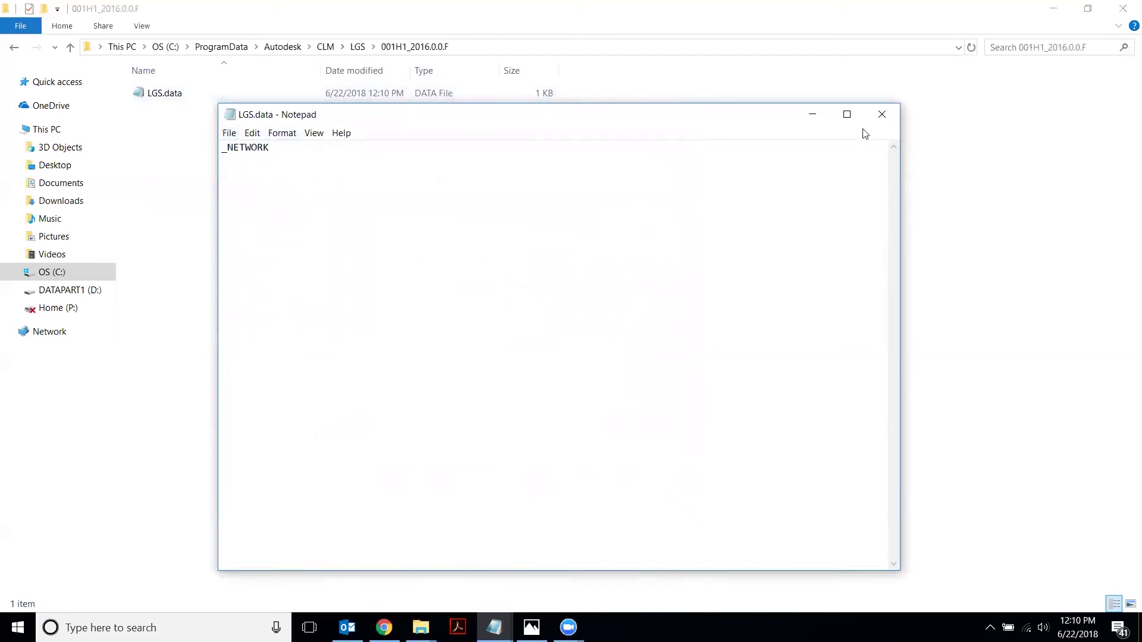
left_click(877, 123)
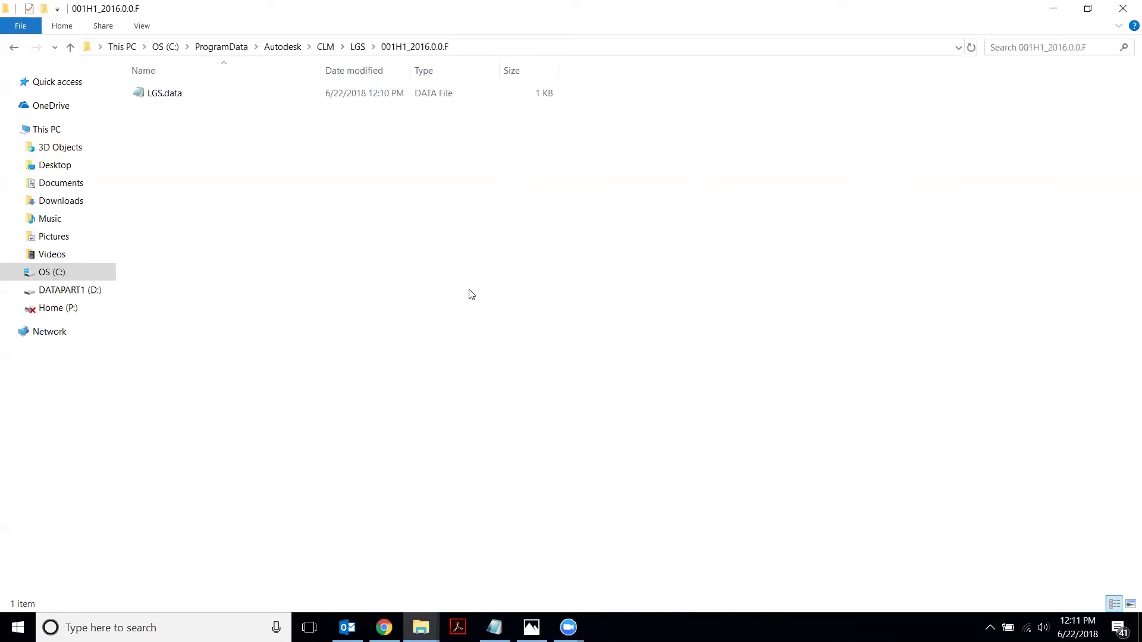
Reopen the saved LGS.data file to check its license text, and close it again
double_click(222, 94)
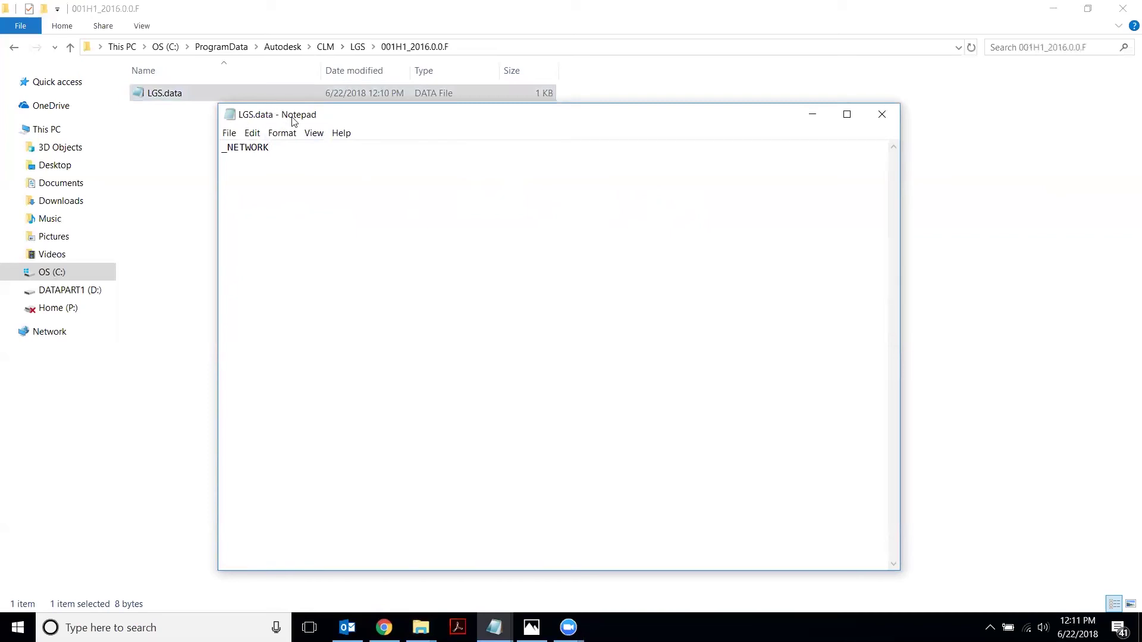
left_click_drag(303, 163, 200, 154)
left_click(333, 161)
left_click(882, 114)
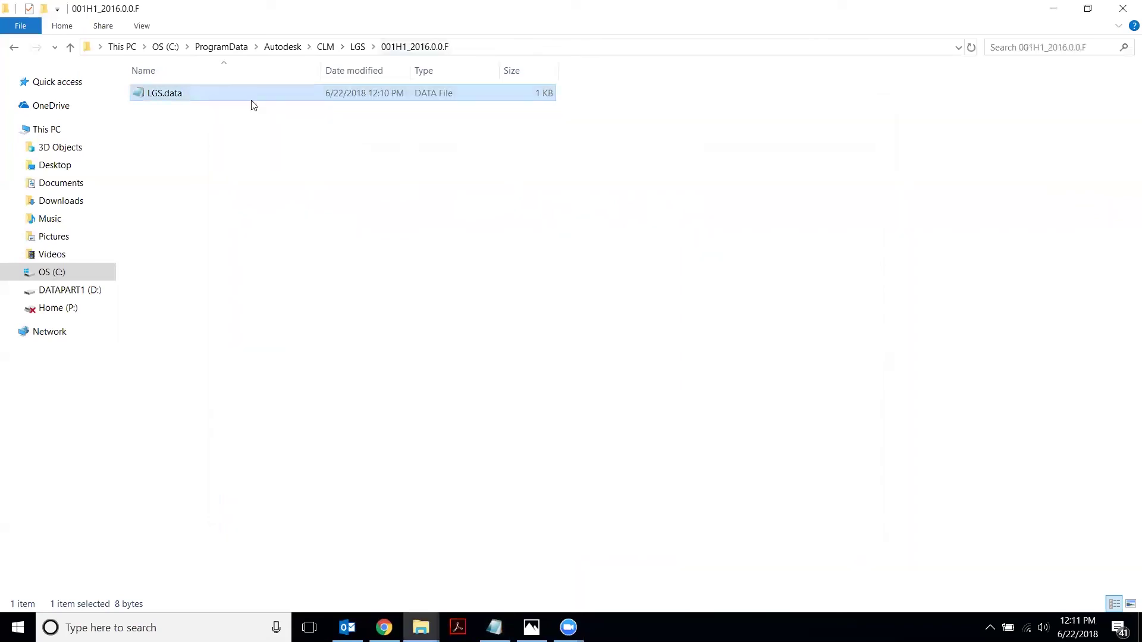
Try to copy the LGS.data file from the 001H1_2016.0.0.F folder into the 001I1_2017.0.0.F folder
right_click(249, 95)
left_click(315, 263)
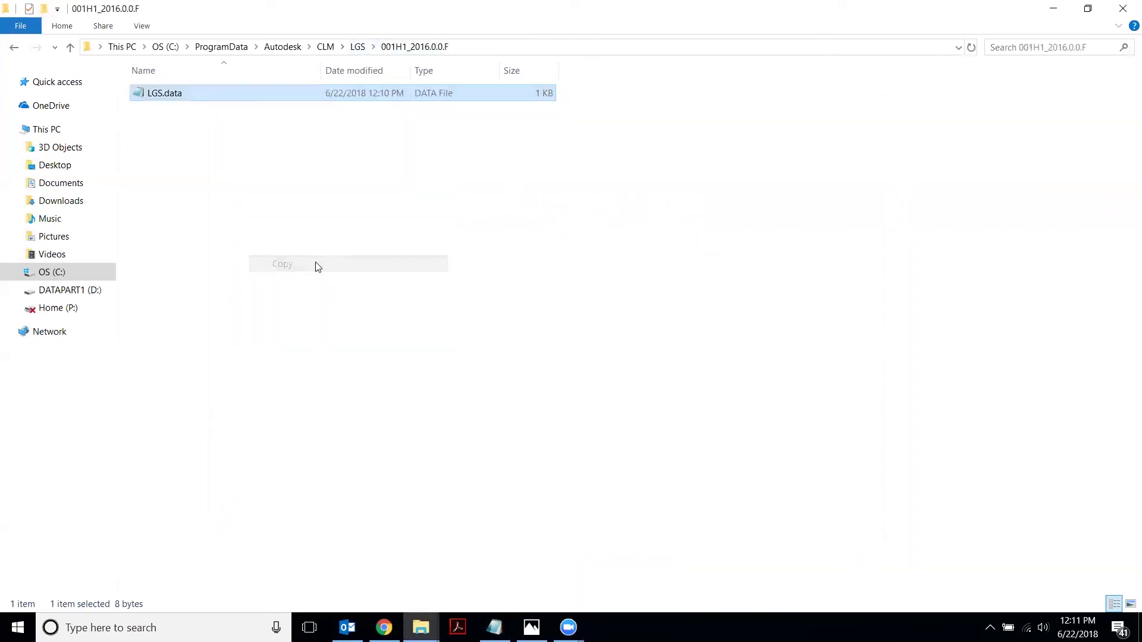
left_click(14, 48)
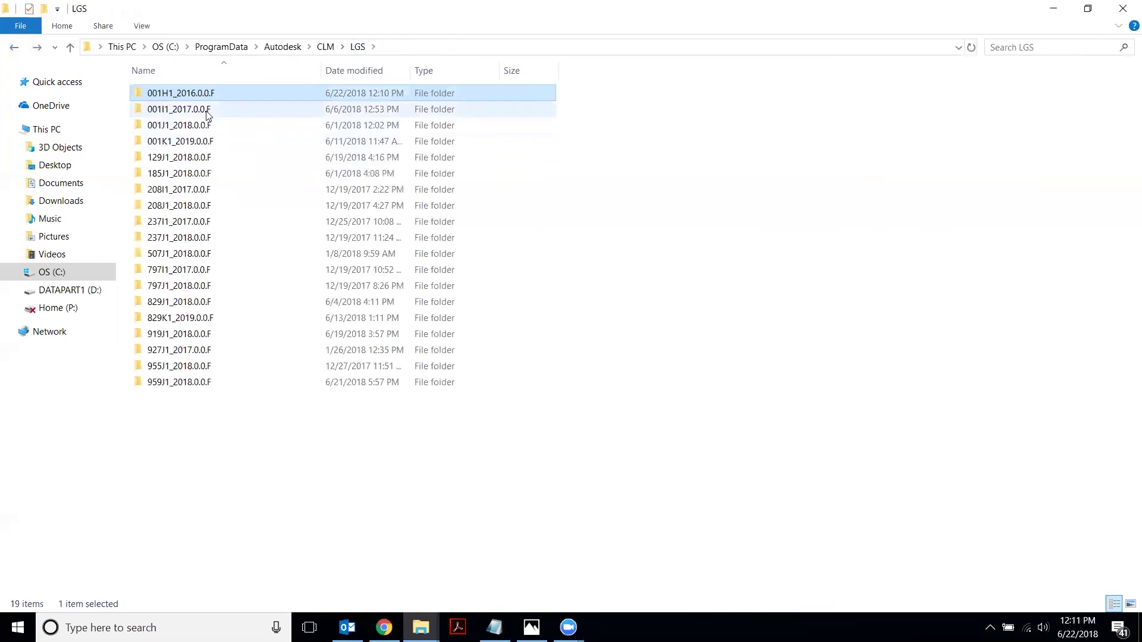
double_click(256, 109)
right_click(344, 291)
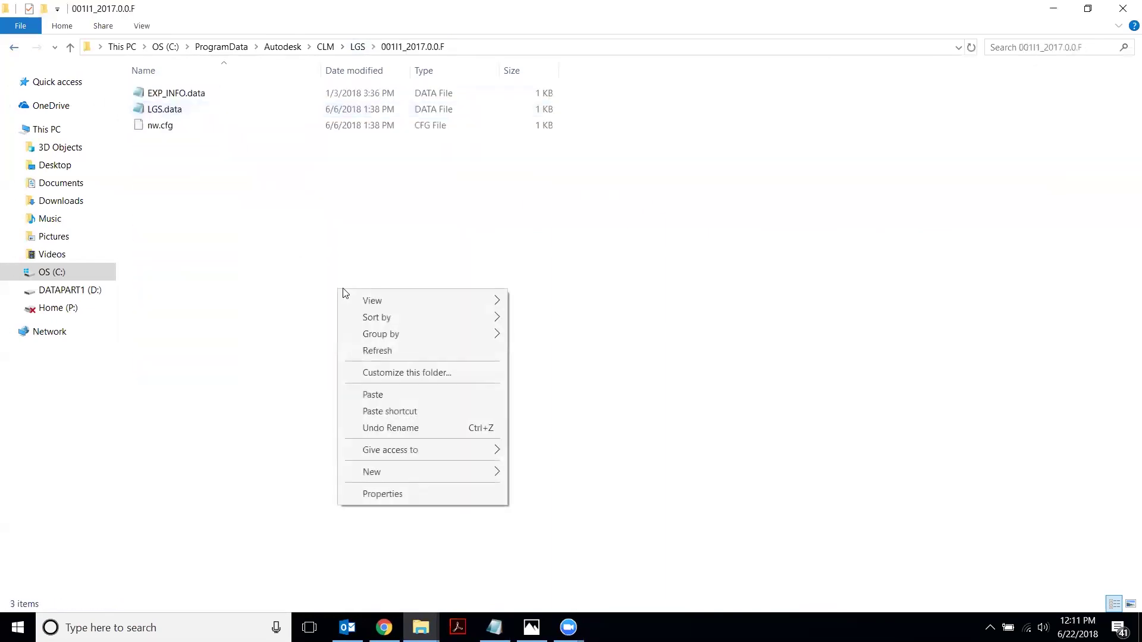
left_click(415, 395)
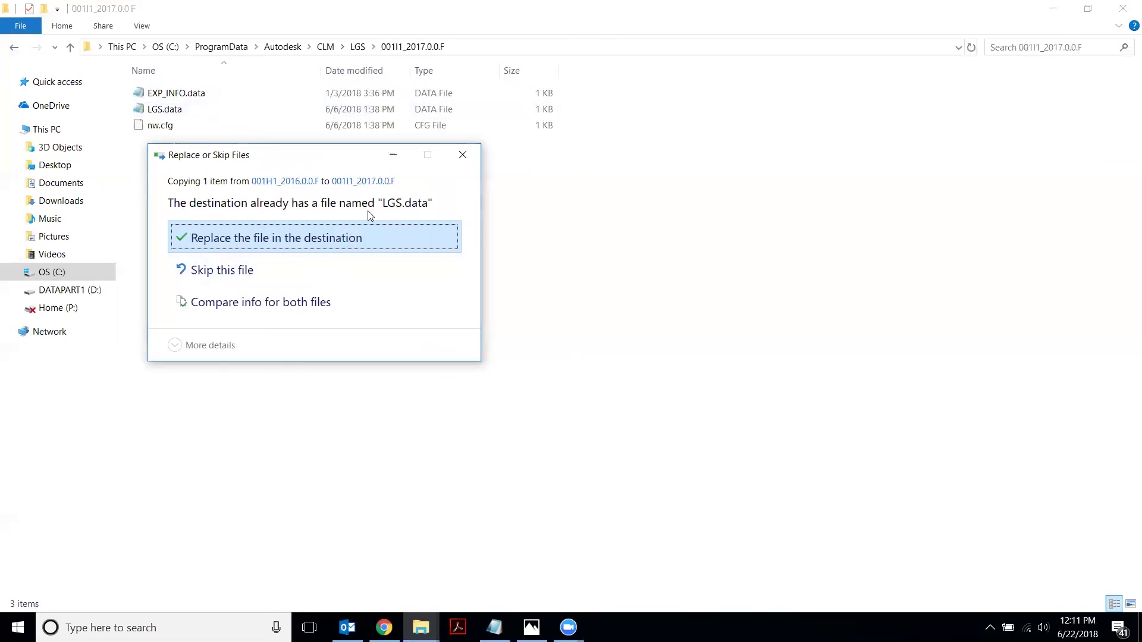
left_click(463, 155)
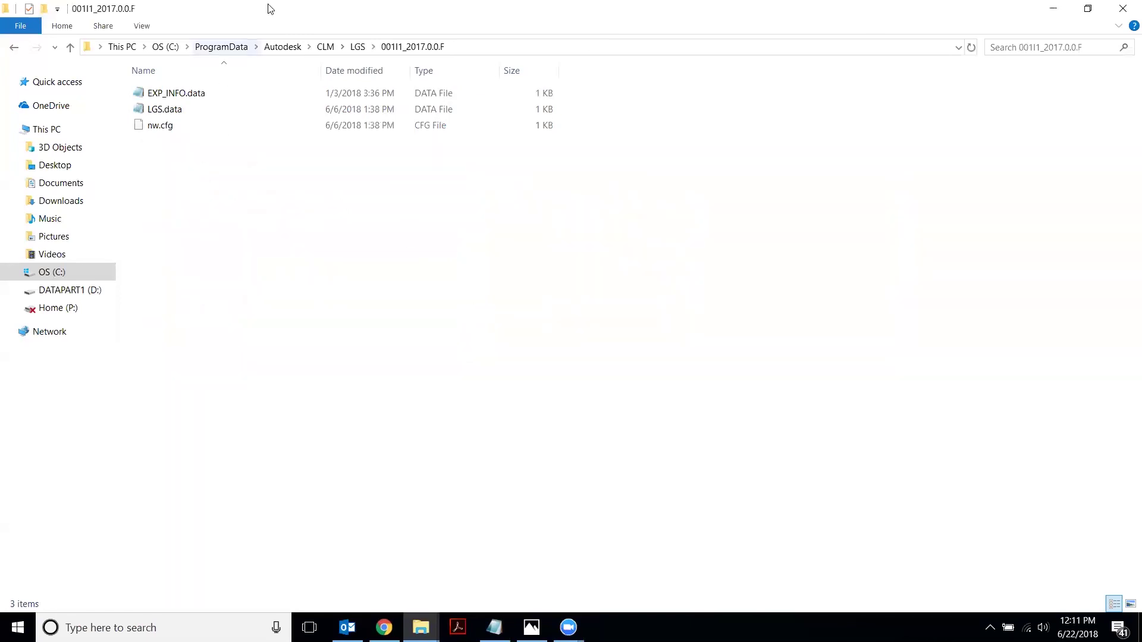